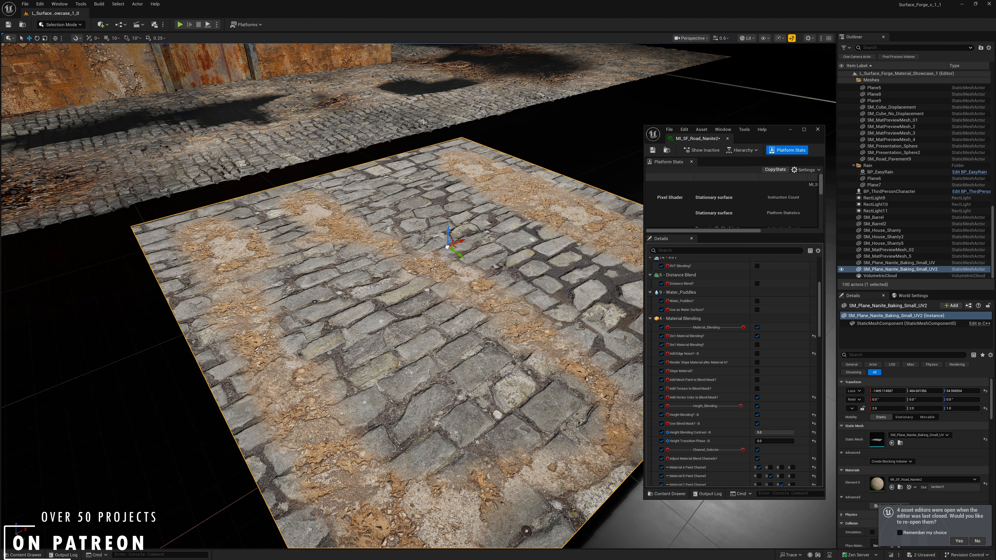
# Step: Enable the Add Edge Noise option in the road material's Material Blending group
pyautogui.moveTo(449, 286); pyautogui.dragTo(369, 313, button='right')
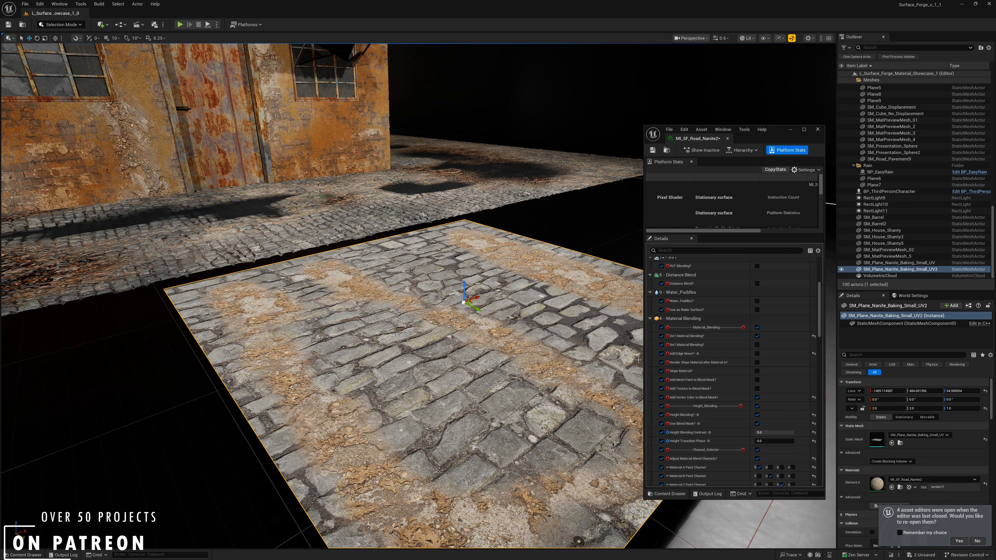
pyautogui.scroll(1, 729, 336)
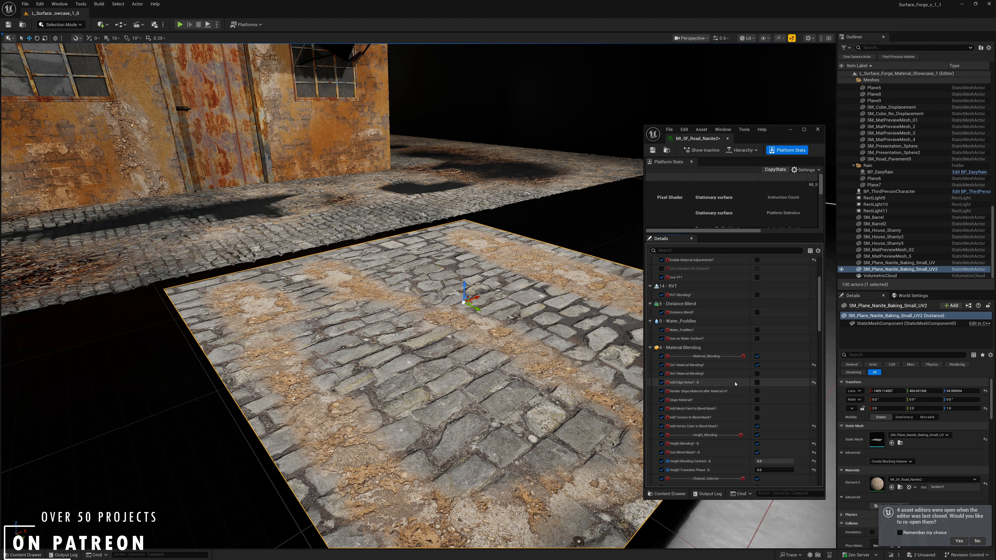
pyautogui.moveTo(323, 299); pyautogui.dragTo(369, 331, button='right')
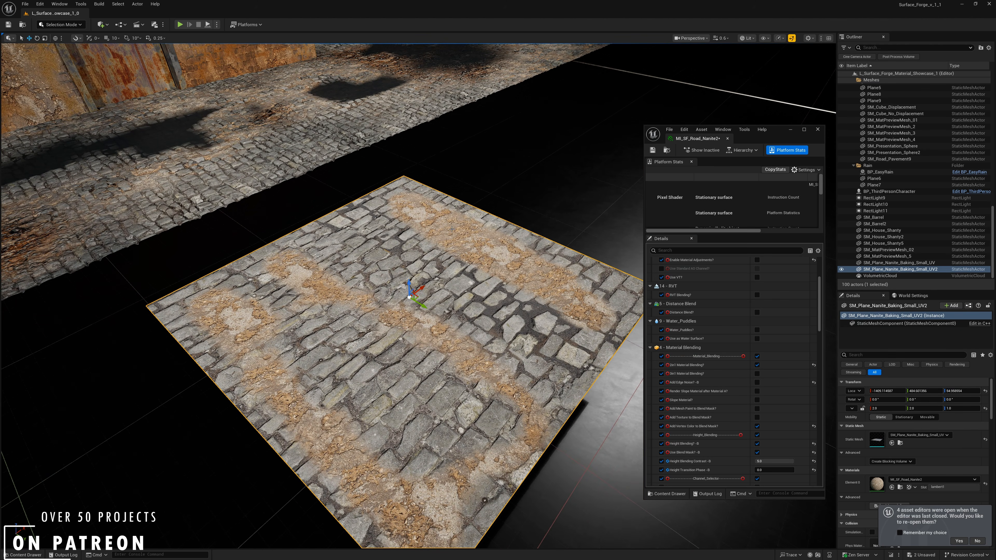
pyautogui.click(757, 382)
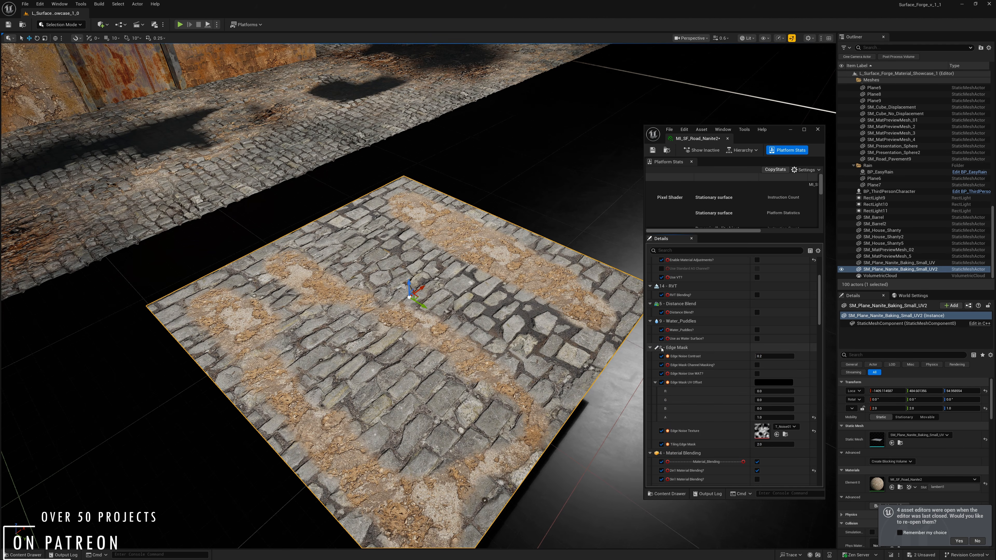
# Step: Adjust the Edge Noise Contrast in the Edge Mask group to 3.0
pyautogui.scroll(-3, 679, 364)
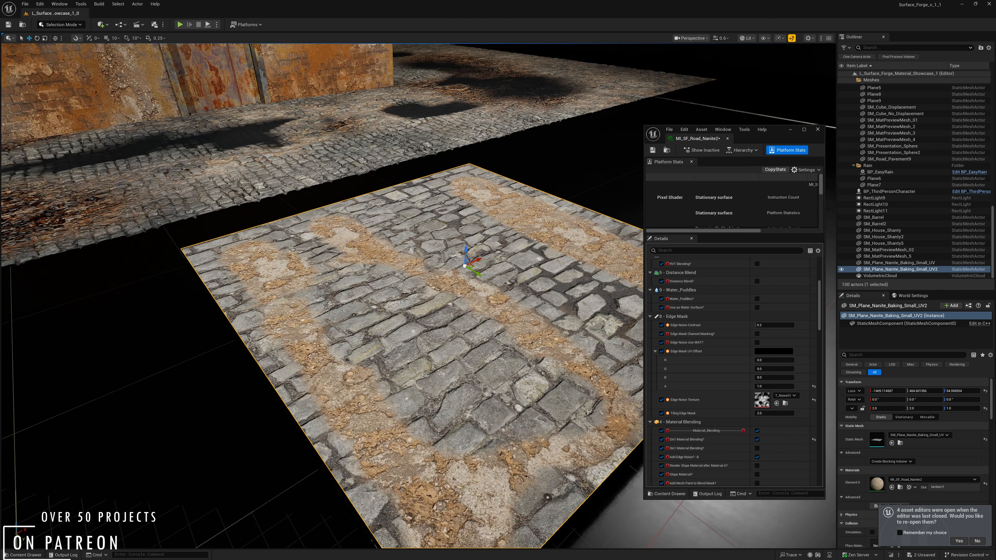
pyautogui.moveTo(569, 325); pyautogui.dragTo(547, 310, button='right')
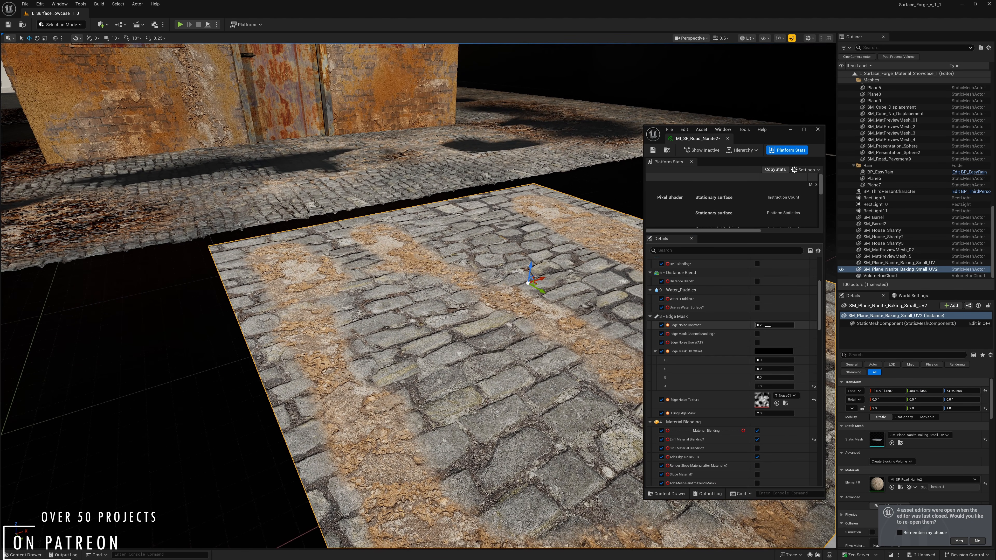
pyautogui.moveTo(765, 325)
pyautogui.mouseDown()
pyautogui.moveTo(792, 325)
pyautogui.moveTo(757, 325)
pyautogui.mouseUp()
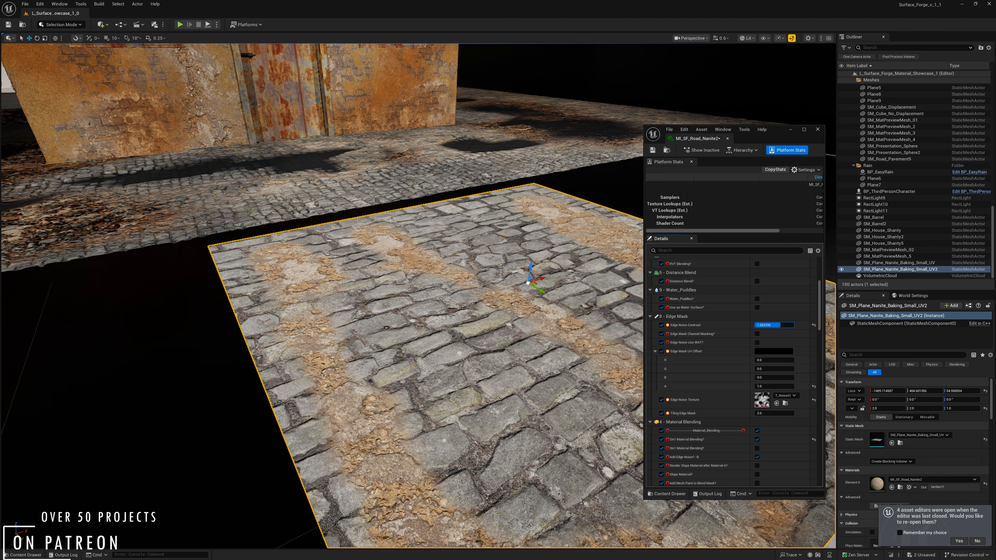
pyautogui.hotkey('ctrl', 'z')
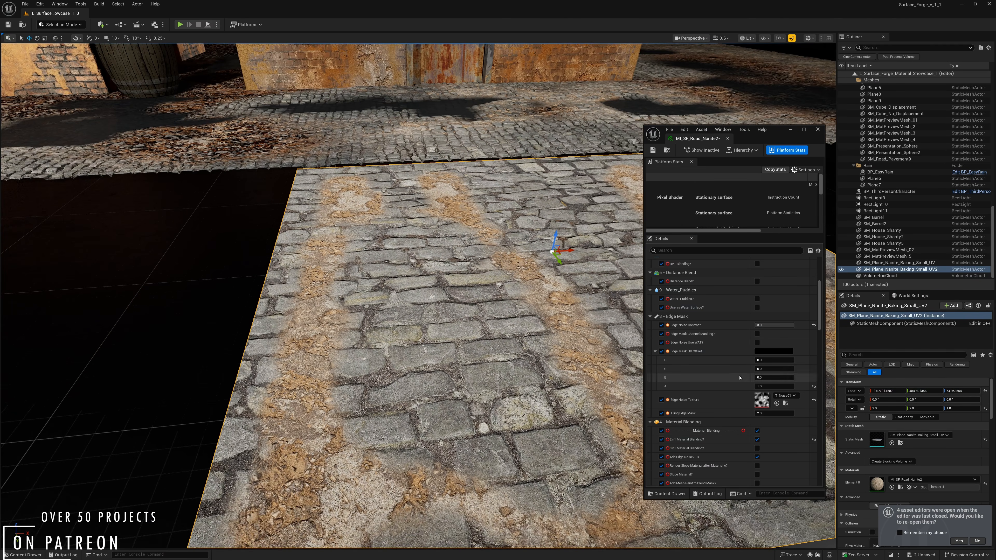
# Step: Raise the Height Transition Phase for material B slightly in the Material Blending group
pyautogui.scroll(-1, 703, 351)
pyautogui.scroll(-3, 703, 352)
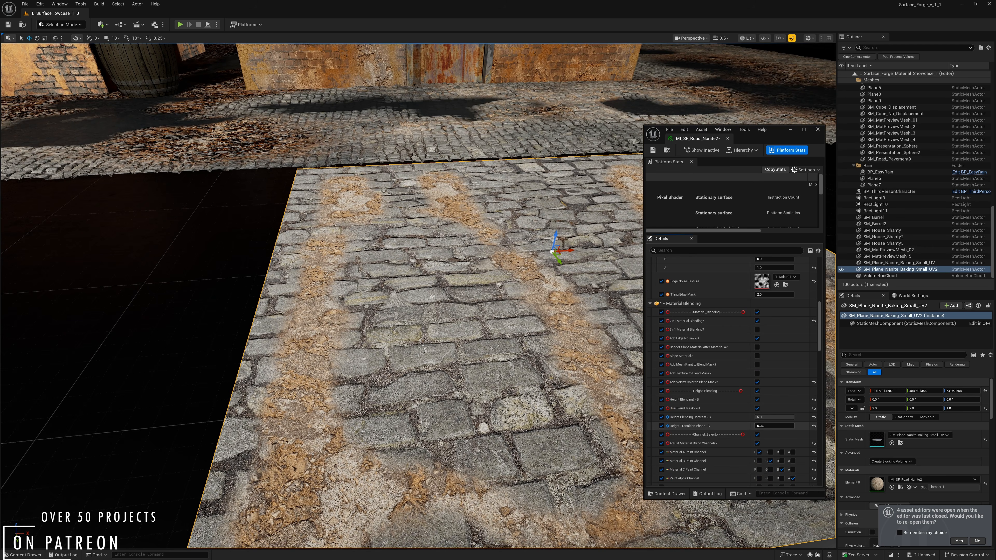
pyautogui.moveTo(756, 426); pyautogui.dragTo(760, 426)
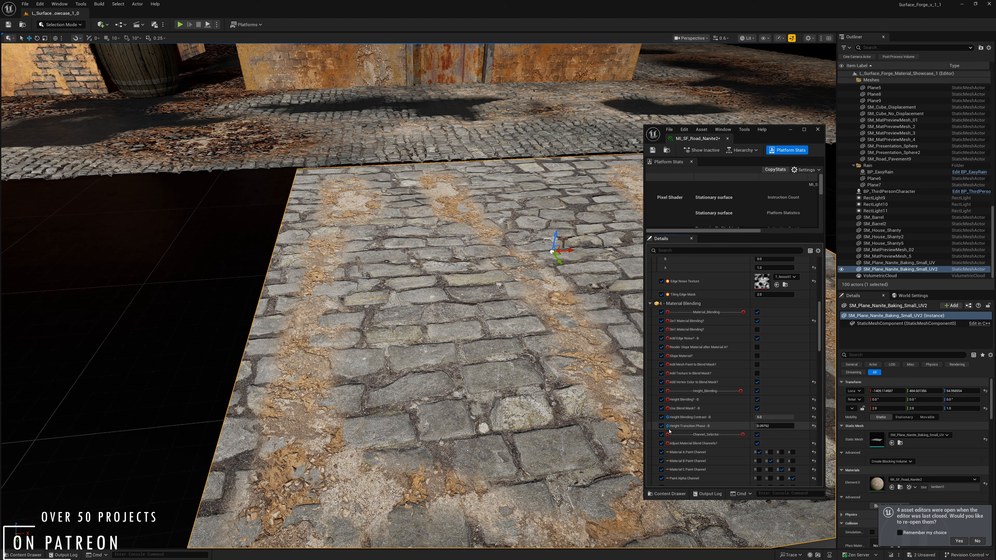
# Step: Try different Tiling Edge Mask and Edge Mask UV Offset values, then restore the originals
pyautogui.scroll(3, 726, 393)
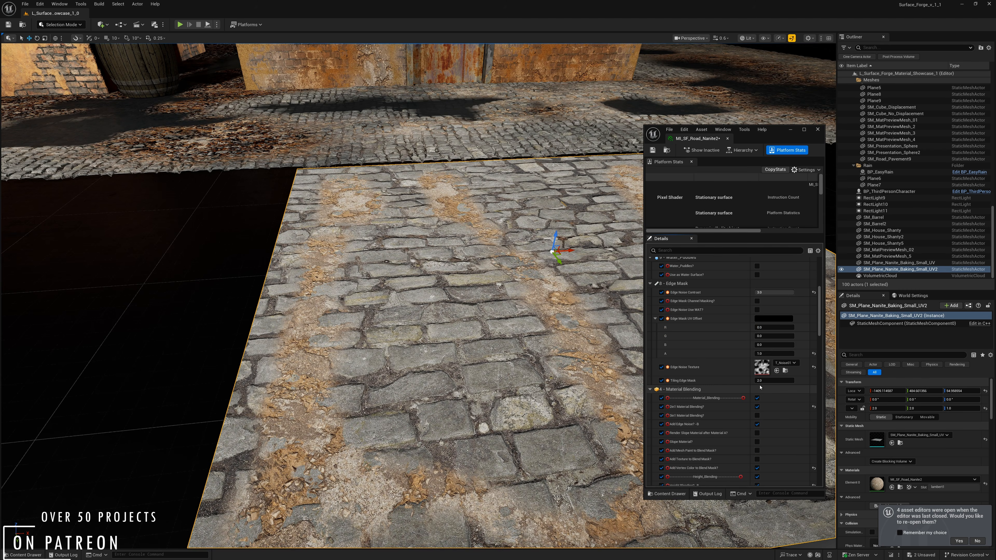
pyautogui.moveTo(761, 383); pyautogui.dragTo(765, 383)
pyautogui.click(814, 381)
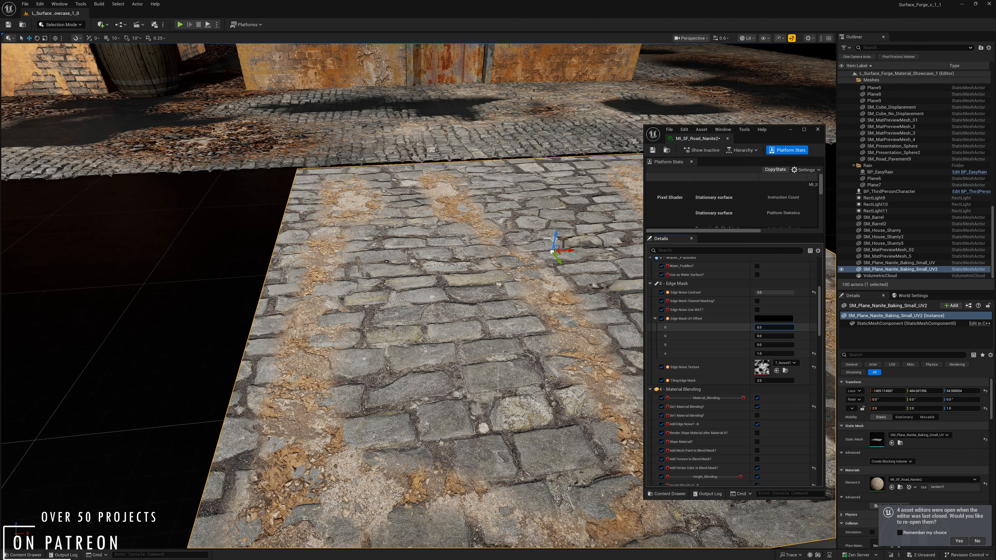
pyautogui.moveTo(764, 327); pyautogui.dragTo(764, 336)
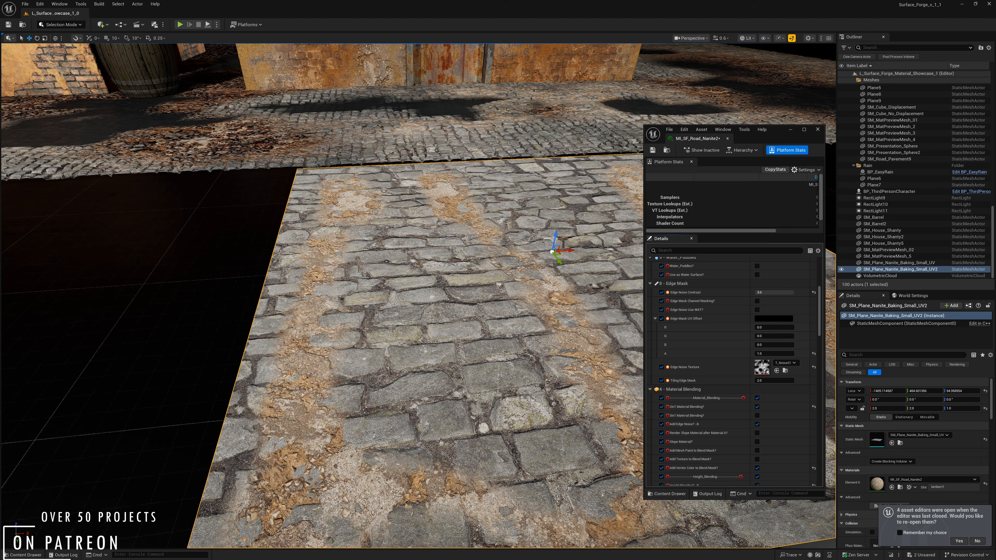
# Step: Select the cobblestone plane and relocate it to the open hall floor in front of the red checkered preview mesh
pyautogui.moveTo(471, 298); pyautogui.dragTo(514, 326, button='right')
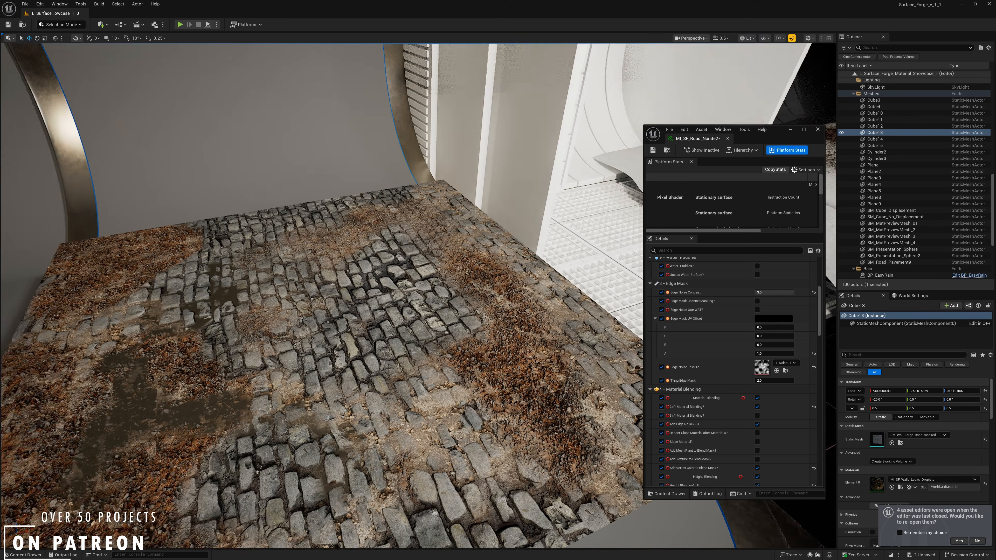
pyautogui.scroll(2, 419, 294)
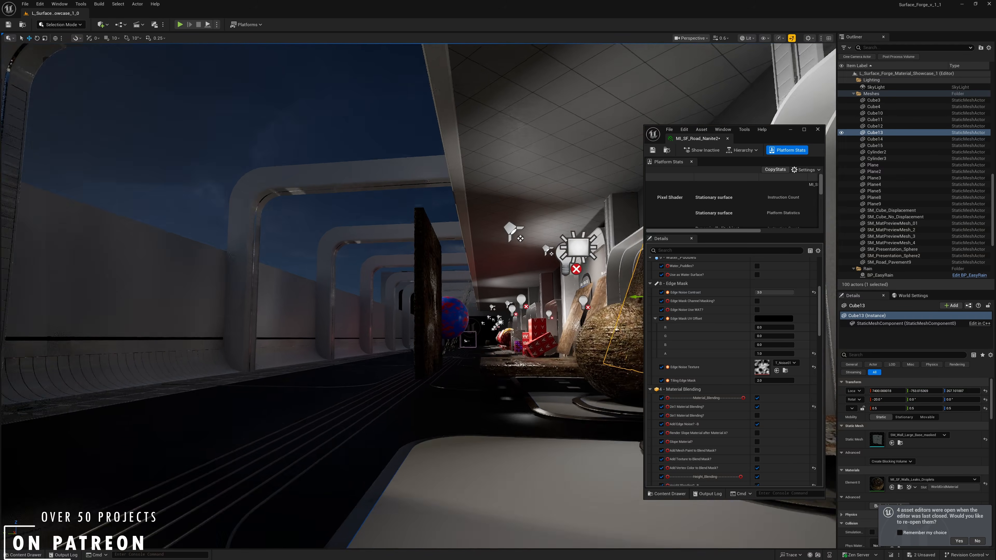
pyautogui.scroll(-1, 419, 294)
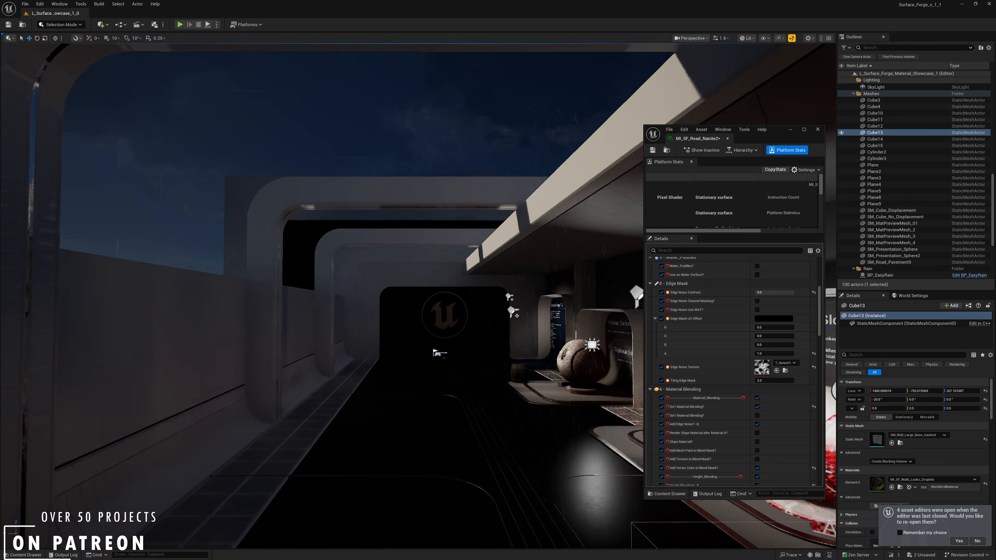
pyautogui.scroll(-2, 419, 294)
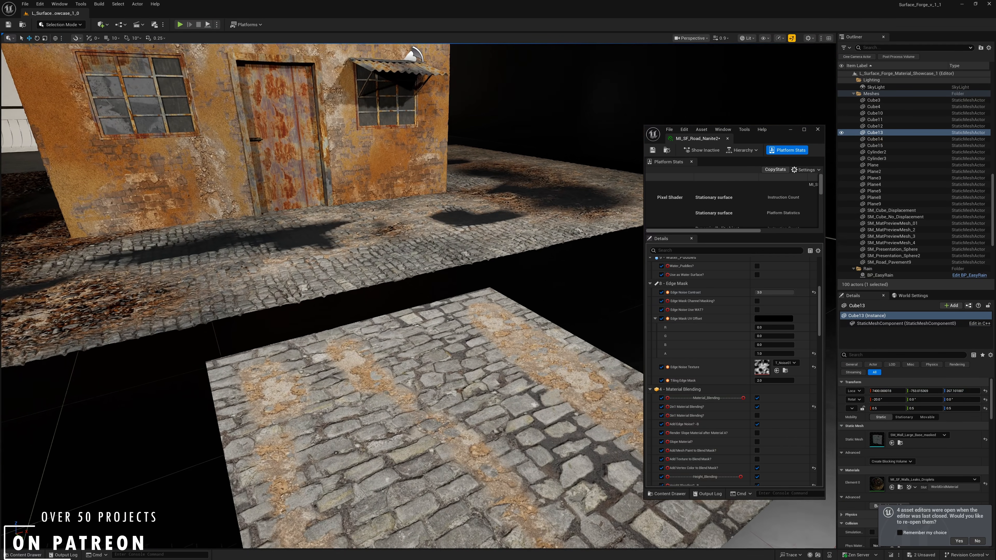
pyautogui.click(592, 388)
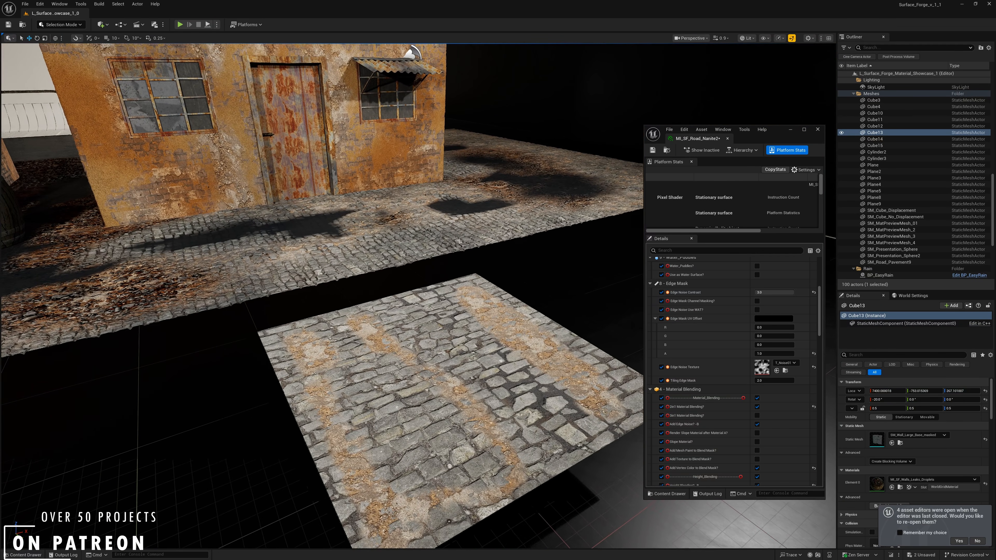
pyautogui.press('f')
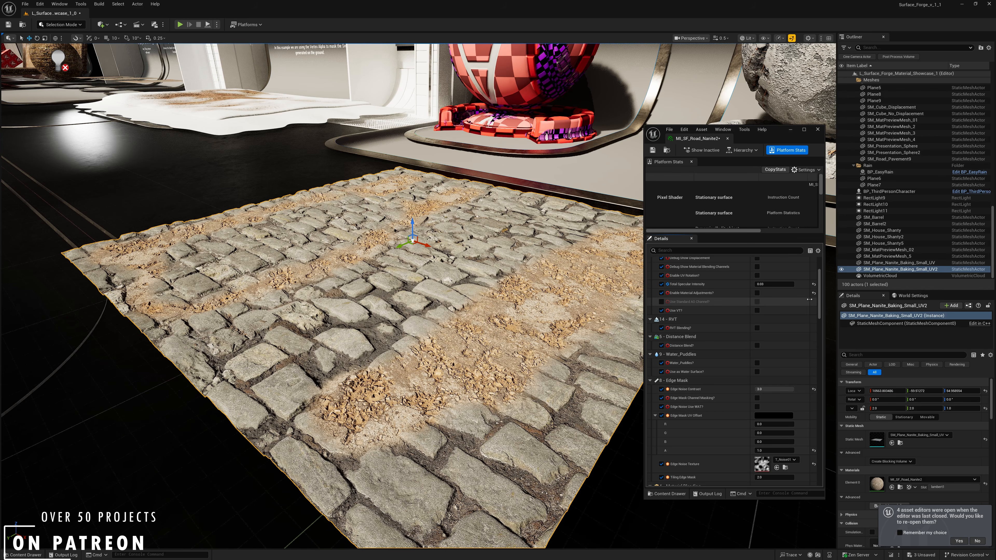
# Step: Enable Curvature Manipulation for the road material and raise Curvature Contrast to about 2.78 along with Curvature Intensity
pyautogui.moveTo(816, 310); pyautogui.dragTo(814, 402)
pyautogui.scroll(-10, 745, 393)
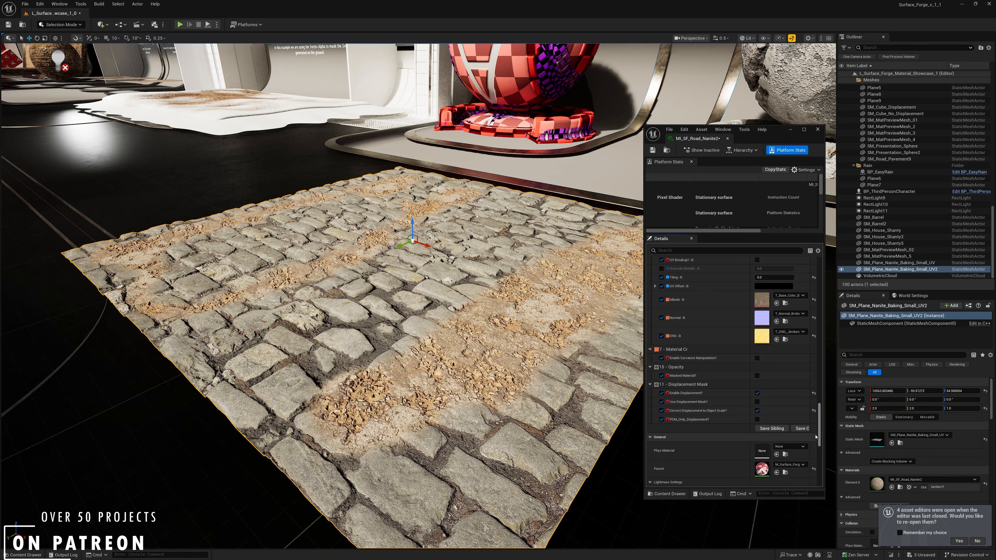
pyautogui.scroll(3, 683, 434)
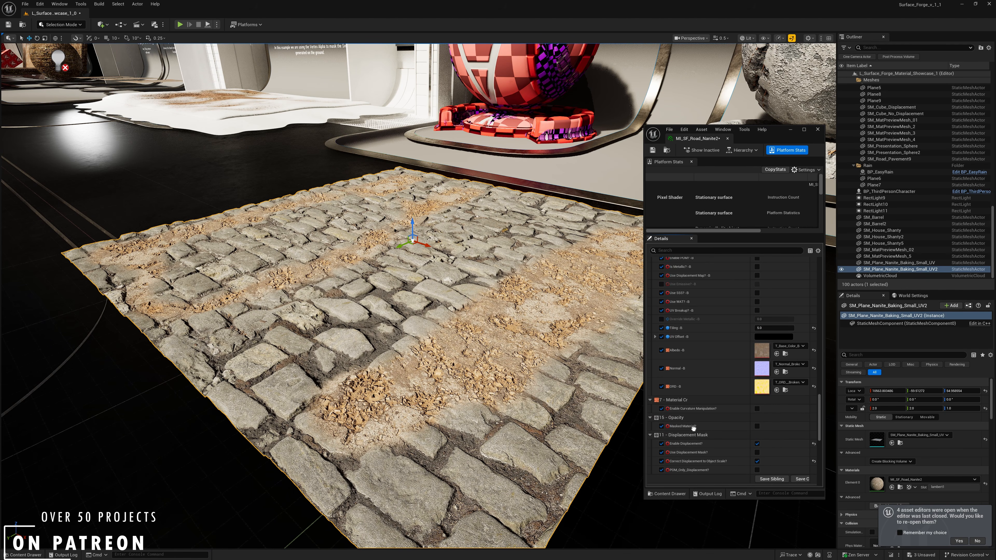
pyautogui.scroll(-2, 694, 431)
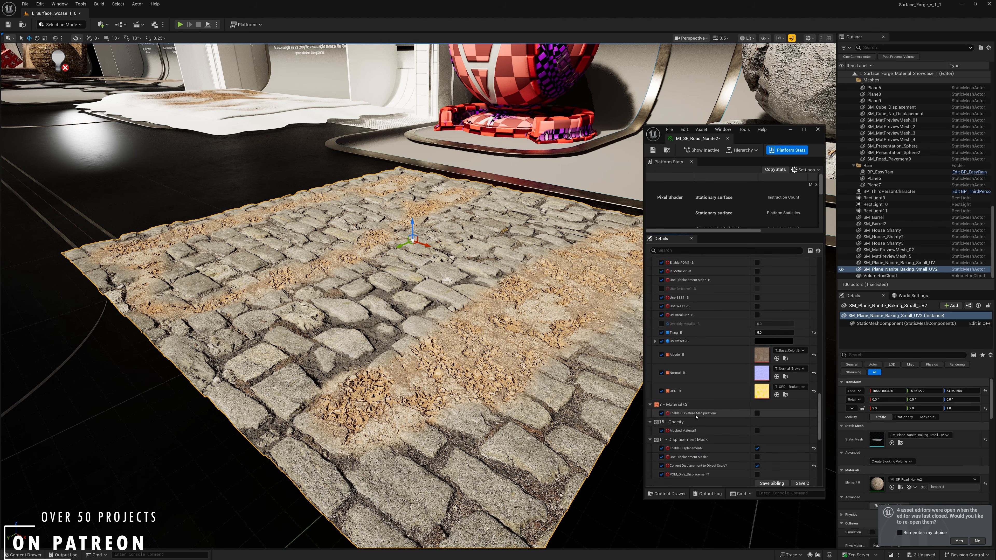
pyautogui.click(757, 413)
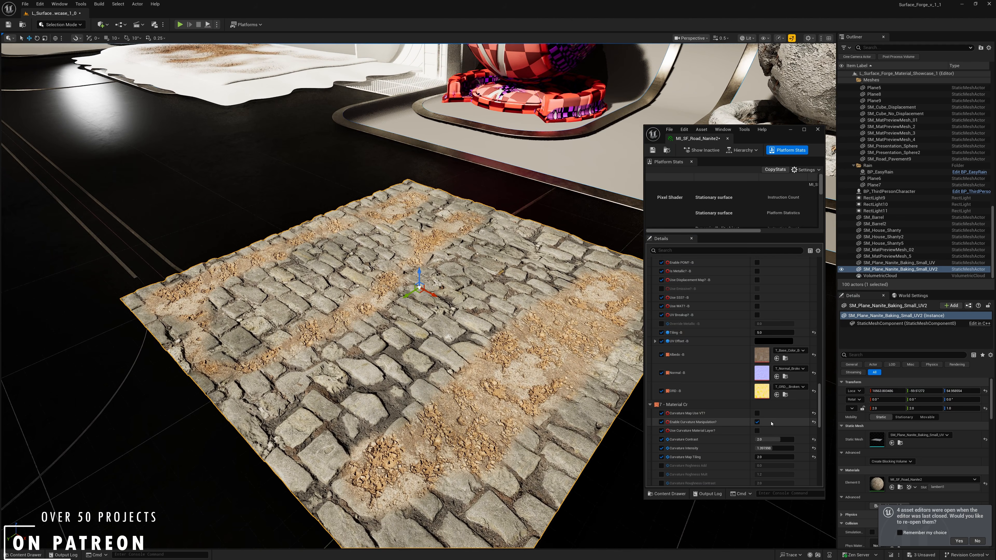
pyautogui.scroll(-5, 771, 424)
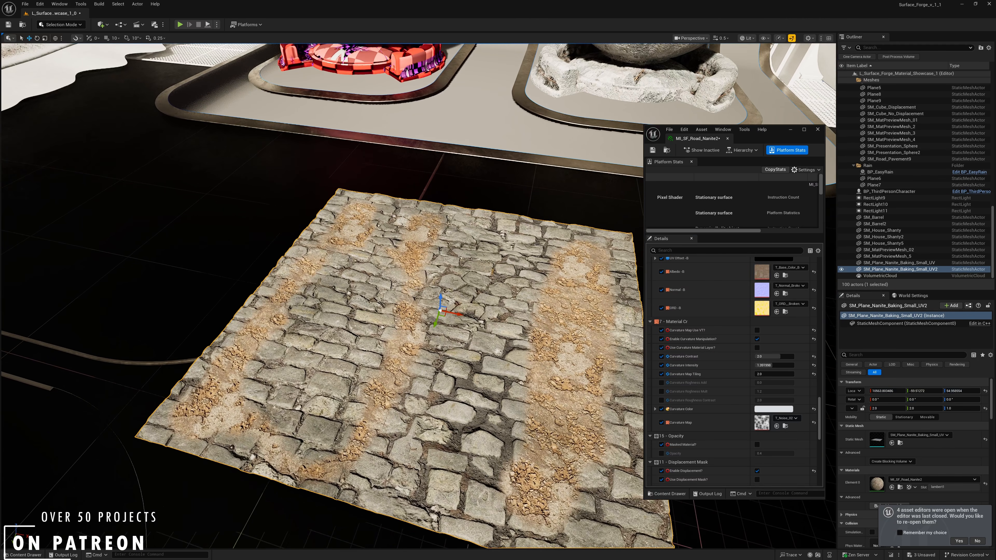
pyautogui.moveTo(768, 356); pyautogui.dragTo(793, 365)
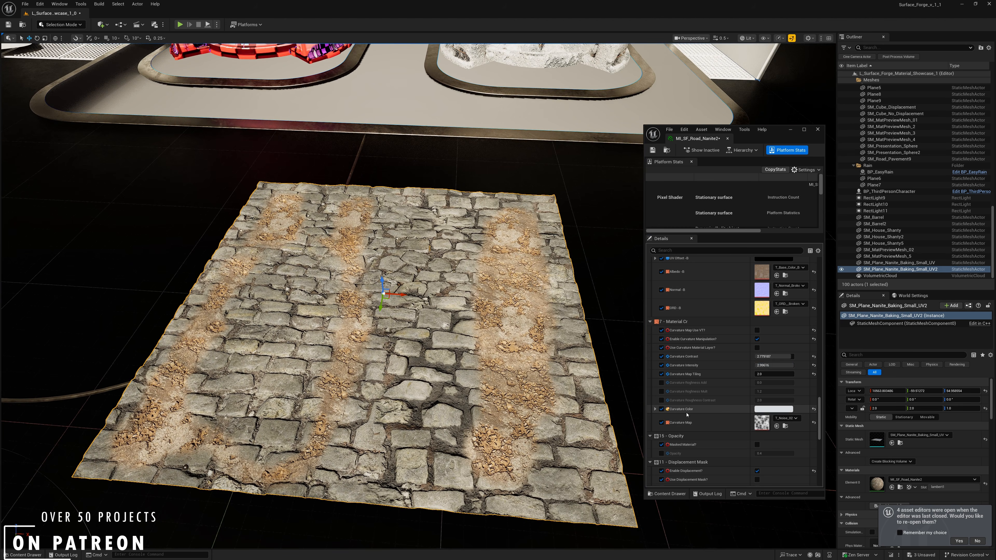
# Step: Test a reddish Curvature Color on the stones, then settle on a pale teal
pyautogui.click(765, 409)
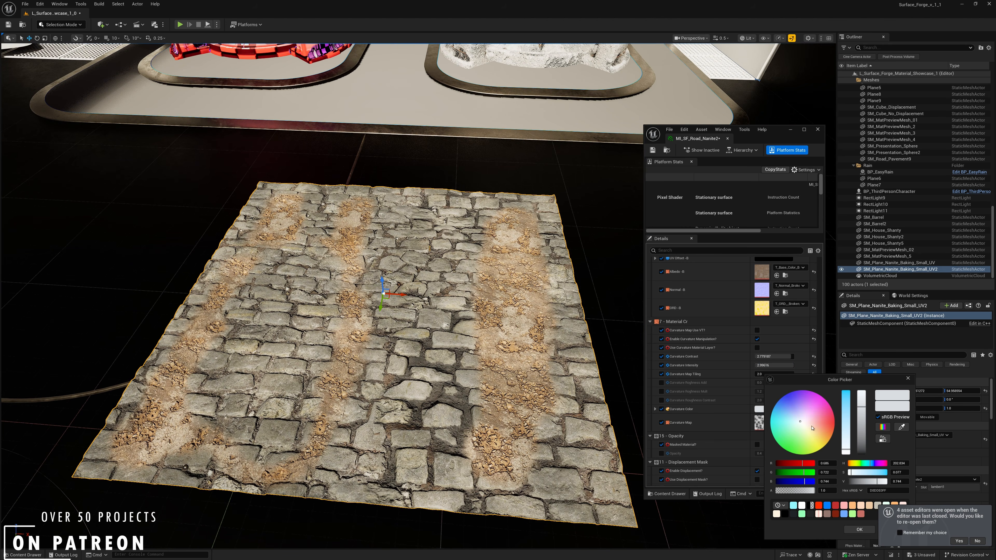
pyautogui.click(827, 427)
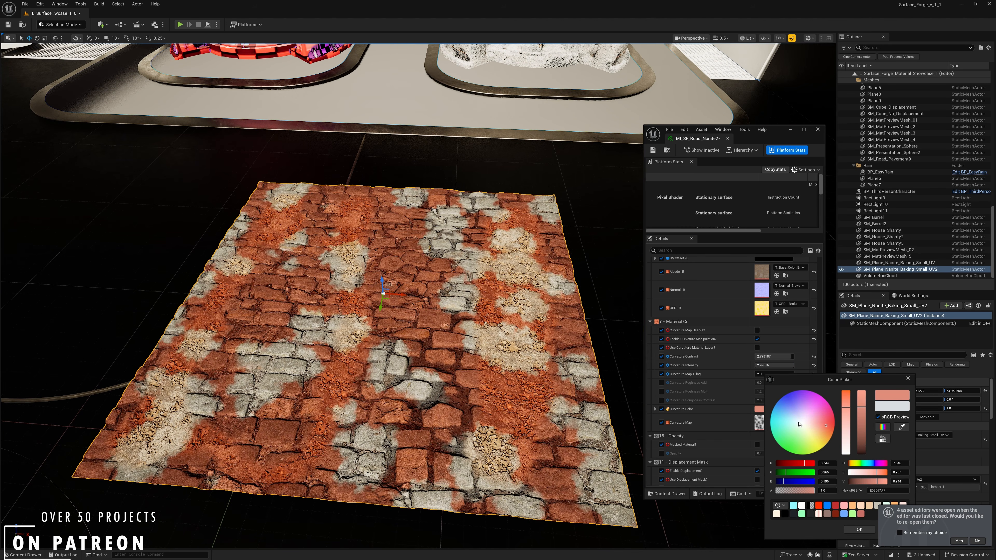
pyautogui.click(792, 442)
pyautogui.click(791, 424)
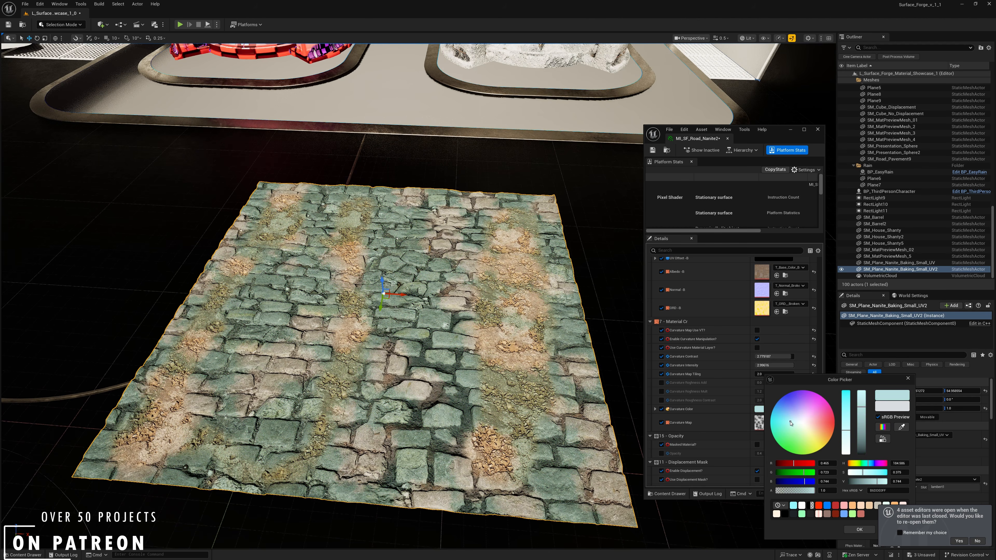
pyautogui.moveTo(783, 425); pyautogui.dragTo(784, 427)
pyautogui.click(868, 532)
# Step: Lower the Curvature Contrast and Curvature Intensity to limit the teal tint to fewer stones
pyautogui.moveTo(568, 400); pyautogui.dragTo(490, 396, button='right')
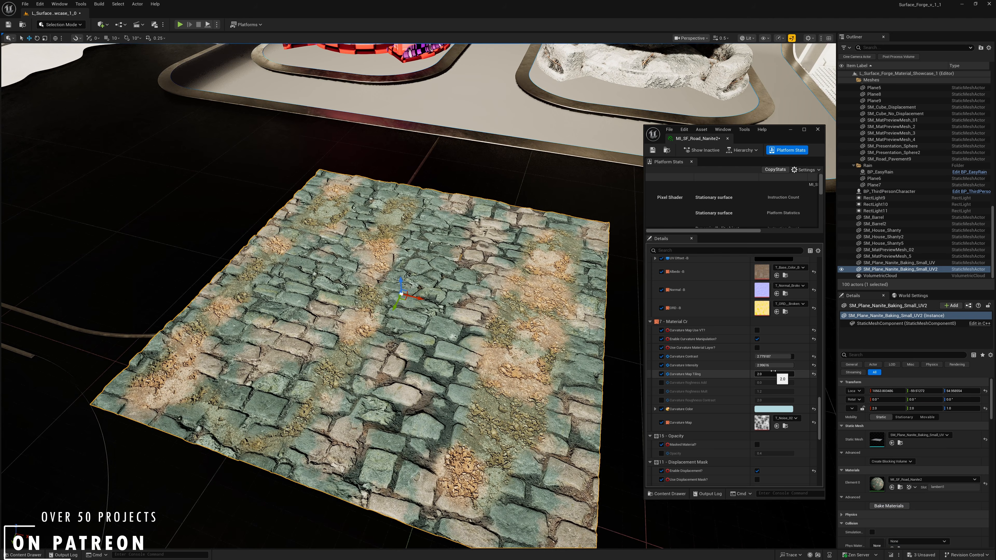
pyautogui.moveTo(773, 366)
pyautogui.mouseDown()
pyautogui.moveTo(753, 365)
pyautogui.moveTo(778, 365)
pyautogui.moveTo(778, 357)
pyautogui.moveTo(755, 356)
pyautogui.moveTo(779, 356)
pyautogui.moveTo(768, 365)
pyautogui.mouseUp()
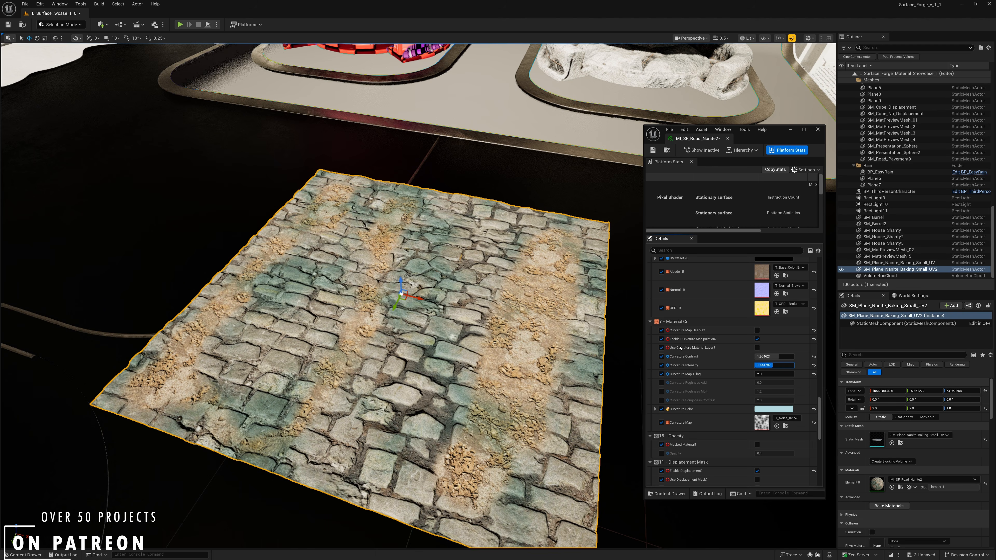
# Step: Enable the Curvature Roughness Add, Mult and Contrast overrides, and adjust them together with the Curvature Intensity
pyautogui.moveTo(414, 275)
pyautogui.mouseDown(button='right')
pyautogui.moveTo(385, 271)
pyautogui.moveTo(414, 275)
pyautogui.mouseUp(button='right')
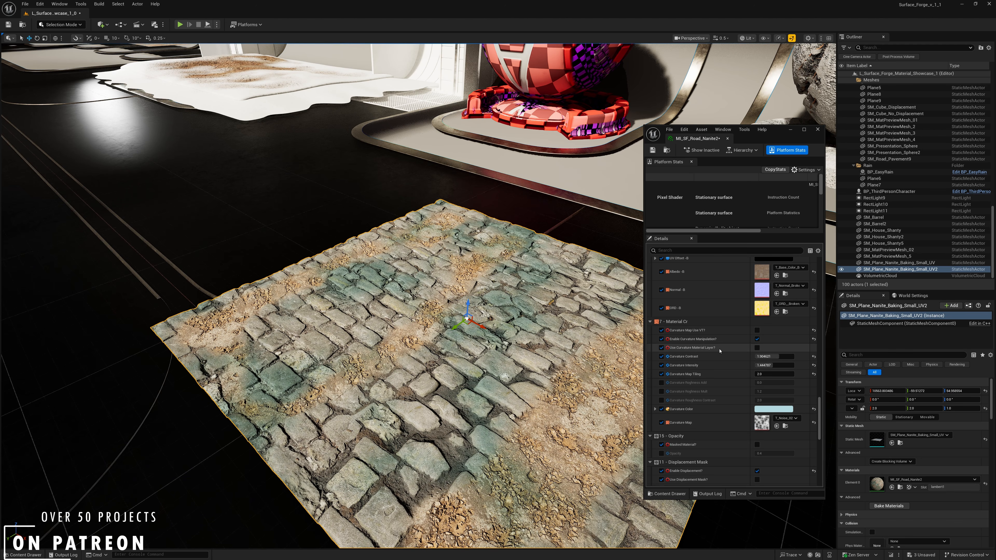
pyautogui.scroll(-2, 667, 361)
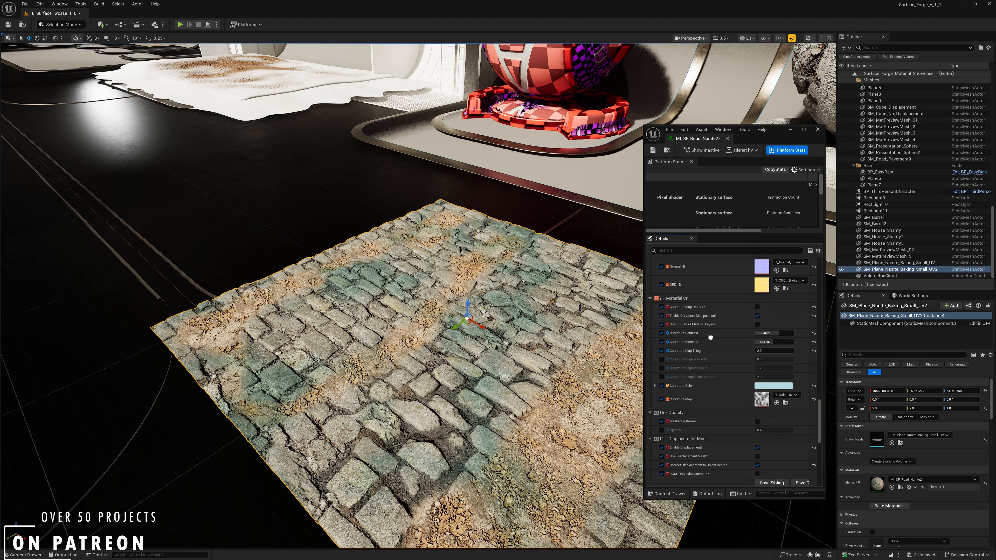
pyautogui.click(662, 369)
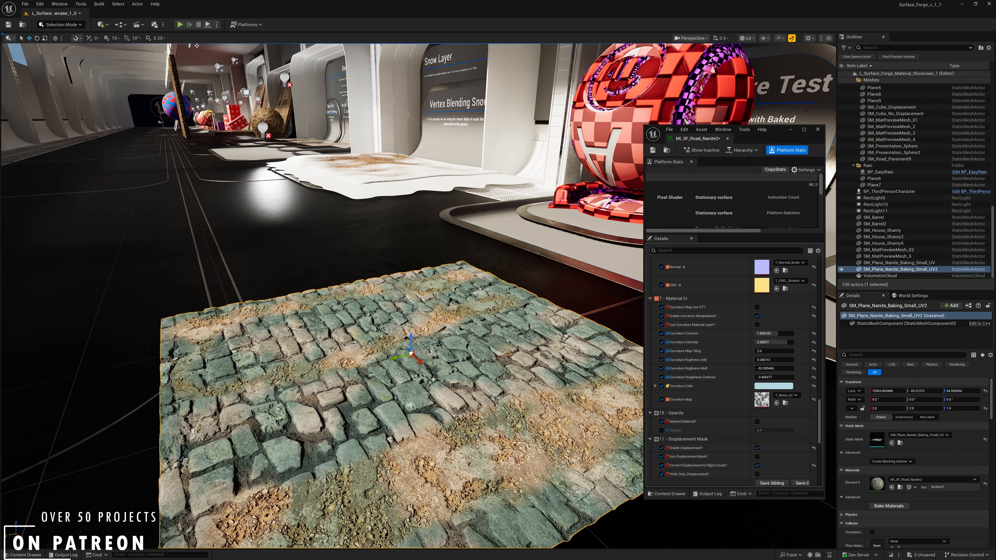
# Step: Enable Use Curvature Material Layer and bring its texture settings into view
pyautogui.click(757, 325)
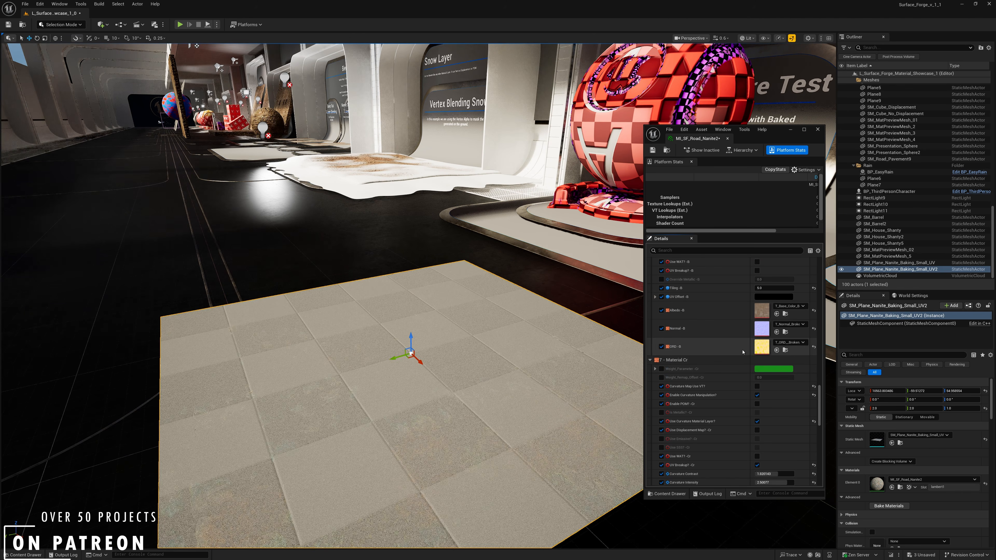
pyautogui.scroll(-5, 704, 287)
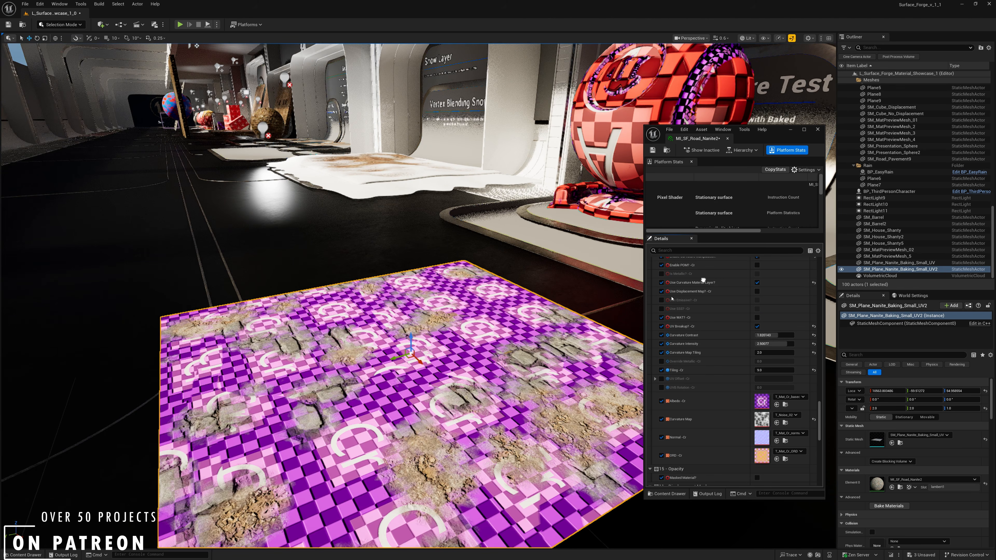
# Step: Open the material instance of the red checkered Curvature Test preview ball and show its baked Curvature Map texture slot
pyautogui.moveTo(369, 308); pyautogui.dragTo(494, 326, button='right')
pyautogui.scroll(-2, 471, 313)
pyautogui.scroll(-1, 705, 422)
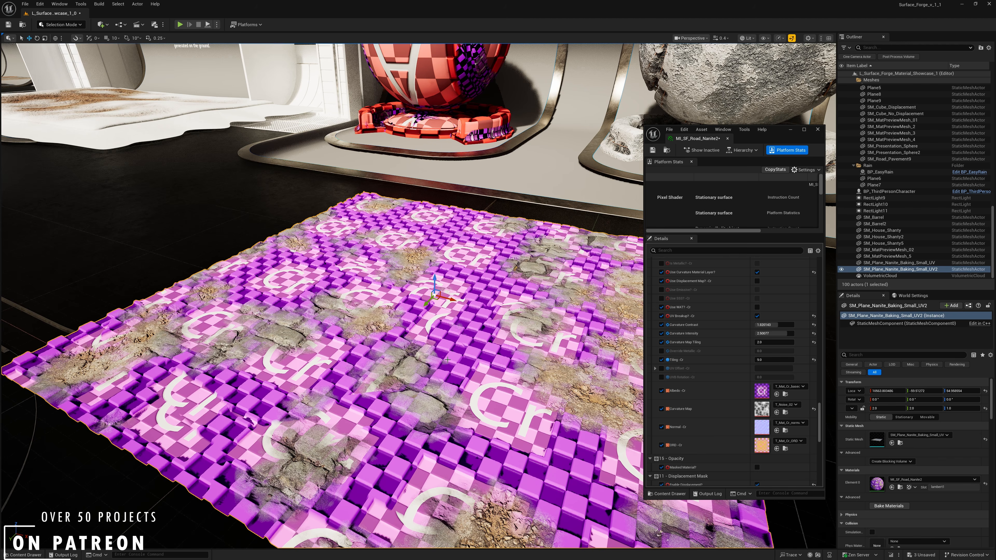
pyautogui.moveTo(499, 379)
pyautogui.mouseDown(button='right')
pyautogui.moveTo(490, 378)
pyautogui.moveTo(500, 380)
pyautogui.mouseUp(button='right')
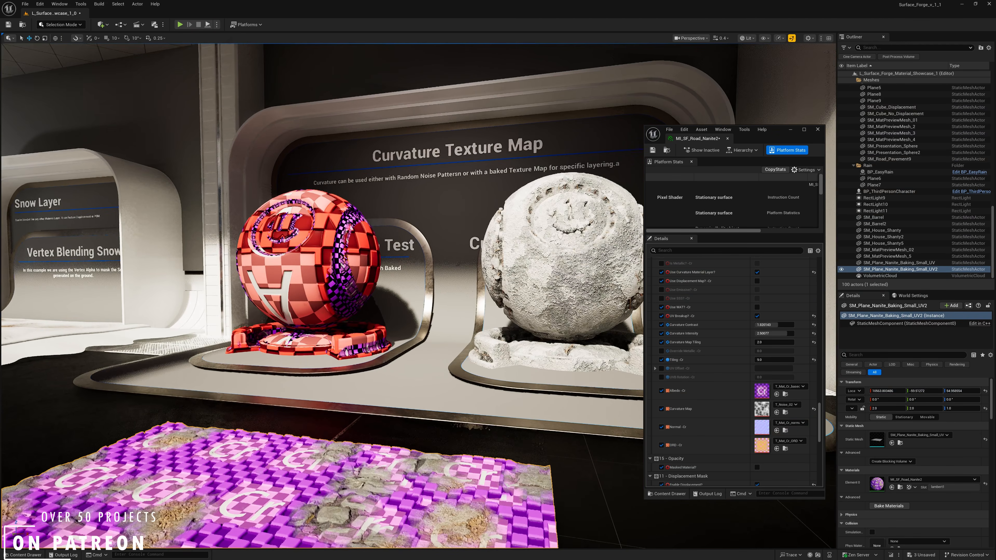
pyautogui.click(557, 300)
pyautogui.moveTo(556, 300); pyautogui.dragTo(569, 318, button='right')
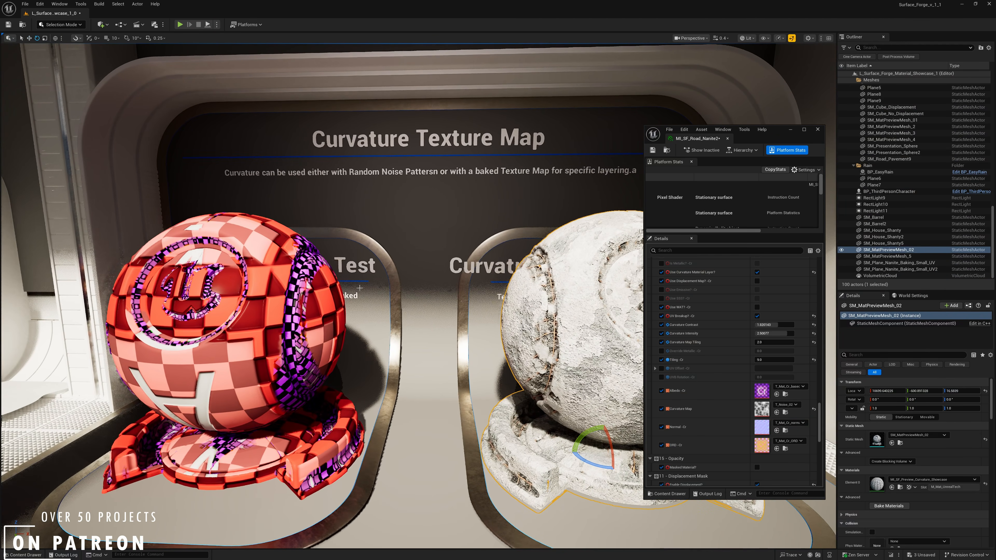
pyautogui.click(282, 310)
pyautogui.press('w')
pyautogui.moveTo(282, 310); pyautogui.dragTo(237, 306, button='right')
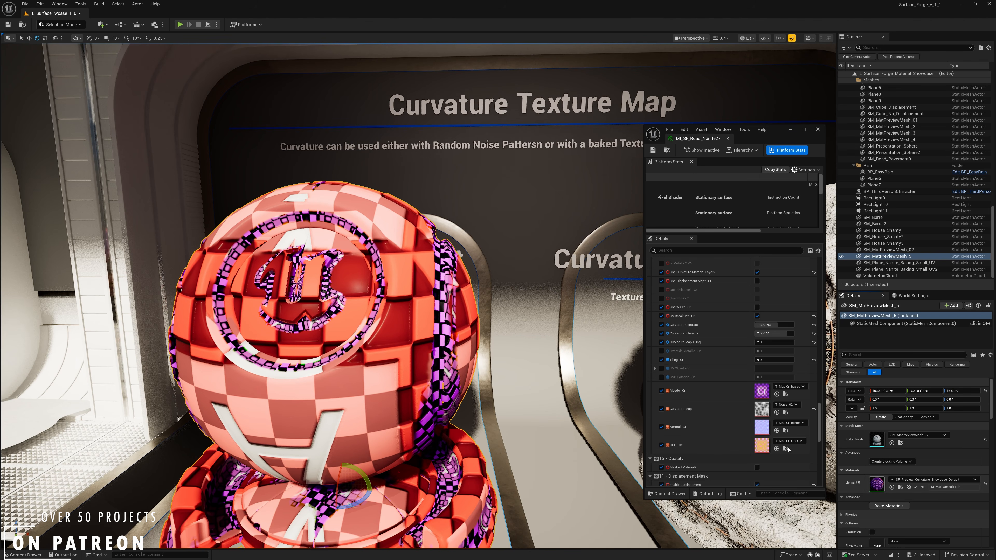
pyautogui.scroll(-15, 676, 334)
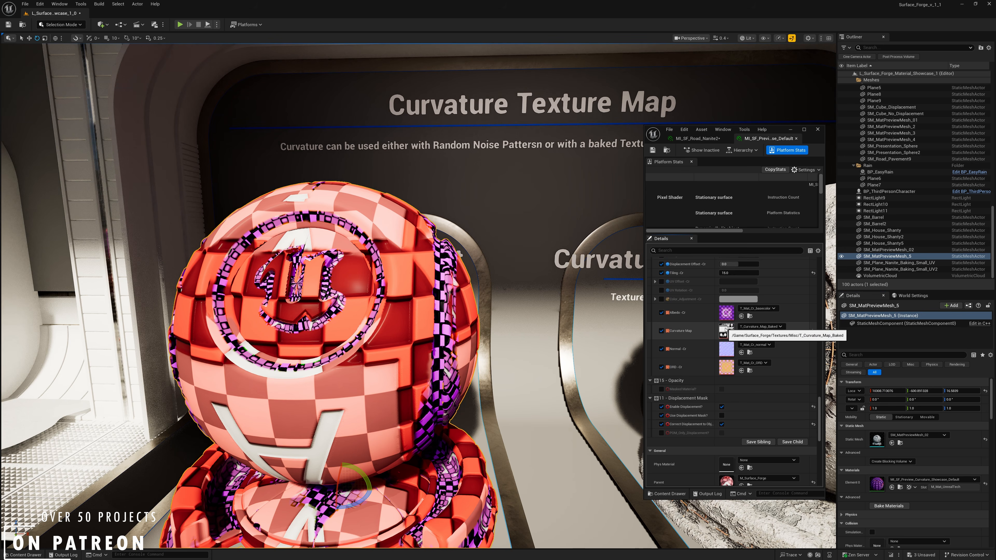
# Step: Examine the concrete Curvature Application preview ball from several sides, focusing on the rebar layer along its grooves and edges
pyautogui.moveTo(607, 341); pyautogui.dragTo(396, 376, button='right')
pyautogui.press('w')
pyautogui.scroll(3, 459, 382)
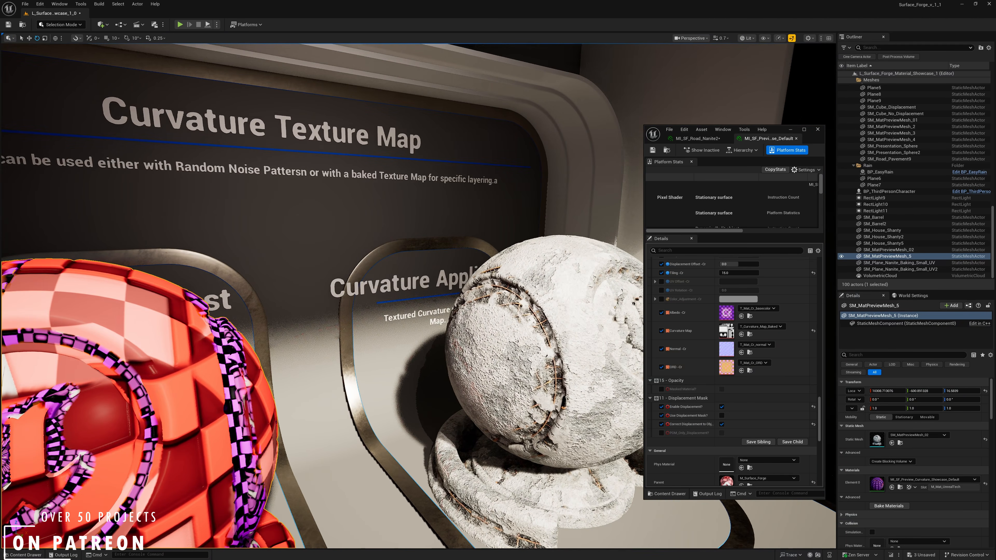
pyautogui.click(509, 353)
pyautogui.moveTo(510, 353); pyautogui.dragTo(455, 363, button='right')
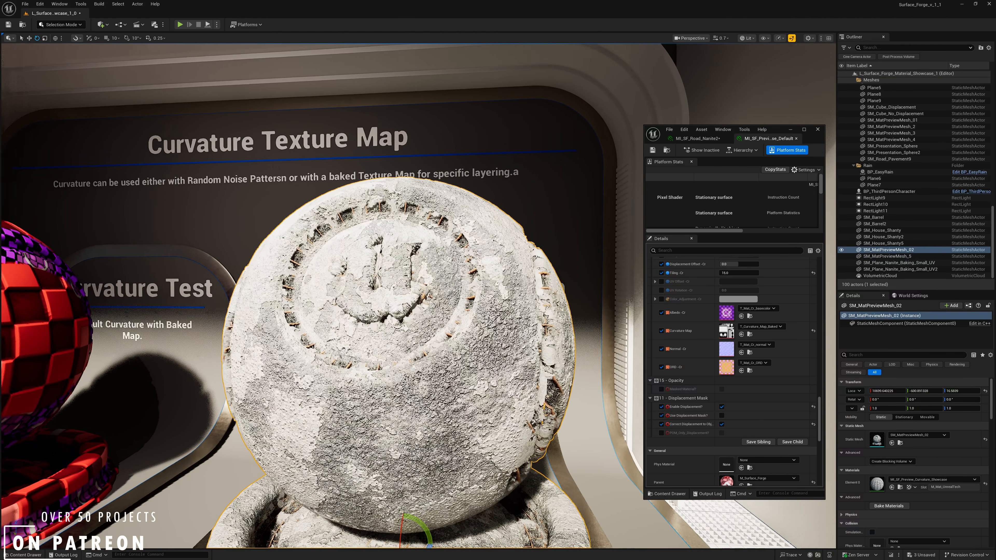
pyautogui.moveTo(450, 259); pyautogui.dragTo(510, 380, button='right')
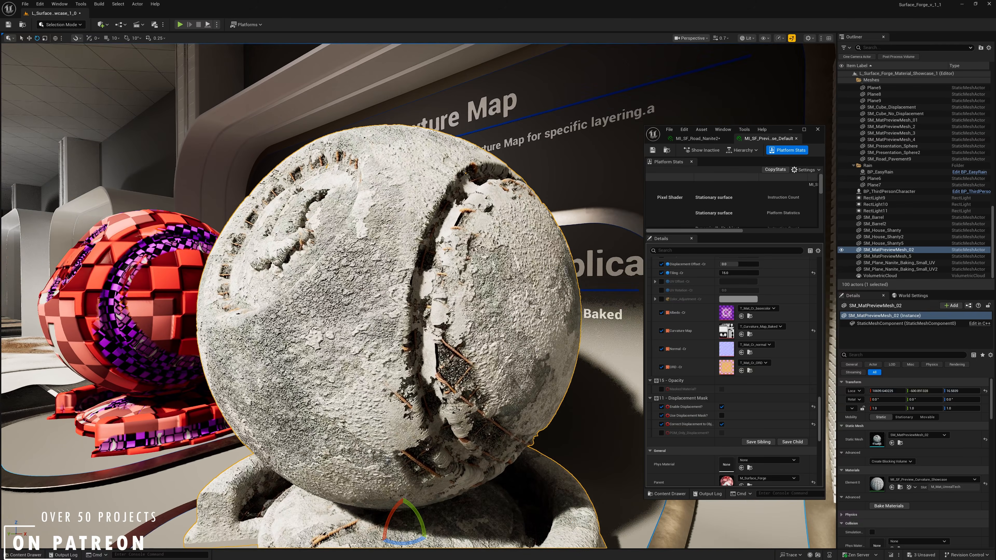
pyautogui.moveTo(423, 456); pyautogui.dragTo(401, 272, button='right')
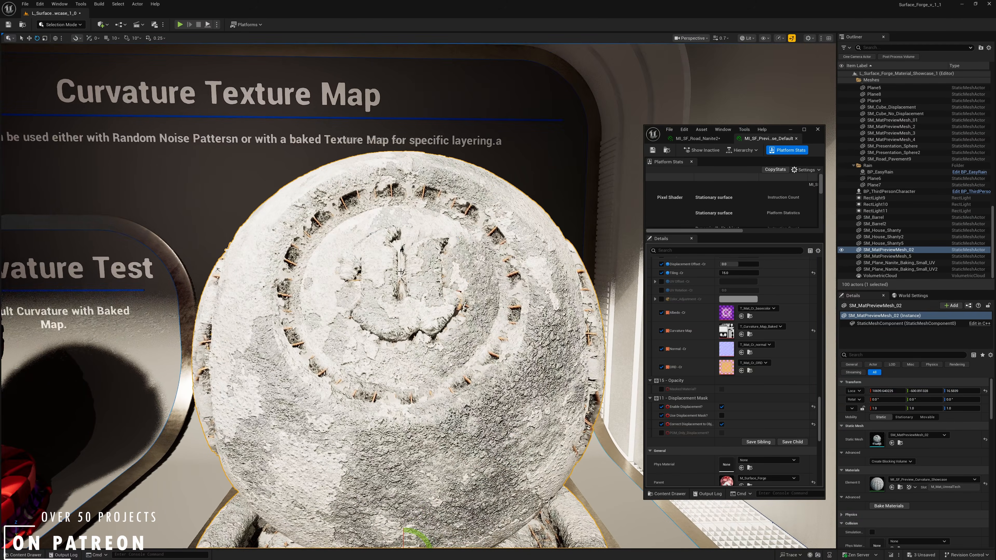
pyautogui.moveTo(313, 397); pyautogui.dragTo(279, 365, button='right')
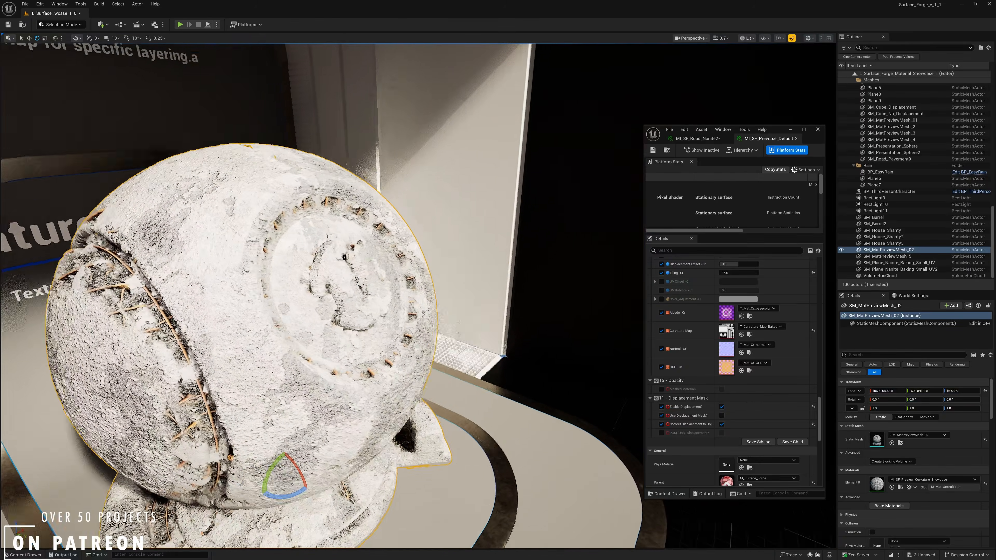
pyautogui.moveTo(418, 296); pyautogui.dragTo(318, 294, button='right')
pyautogui.scroll(4, 713, 371)
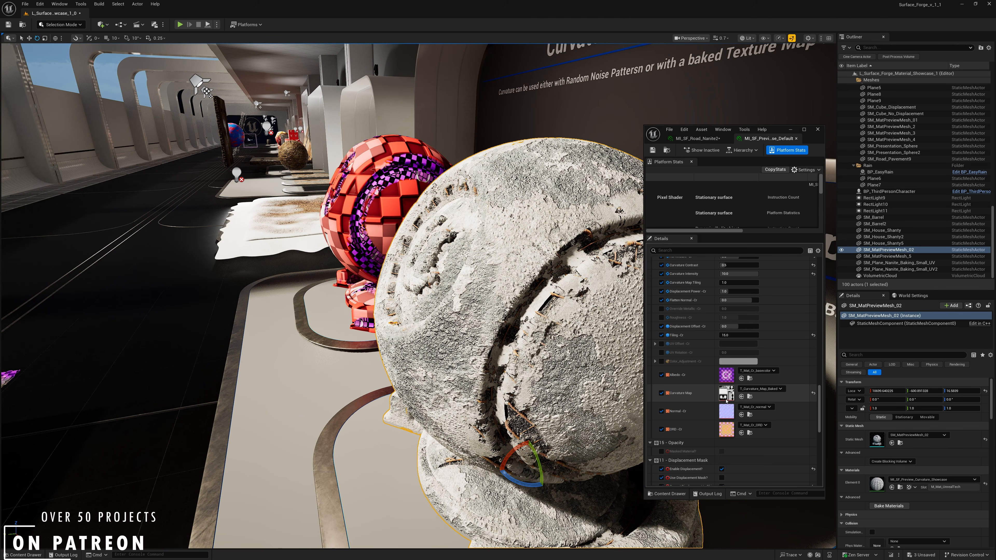
pyautogui.scroll(2, 727, 393)
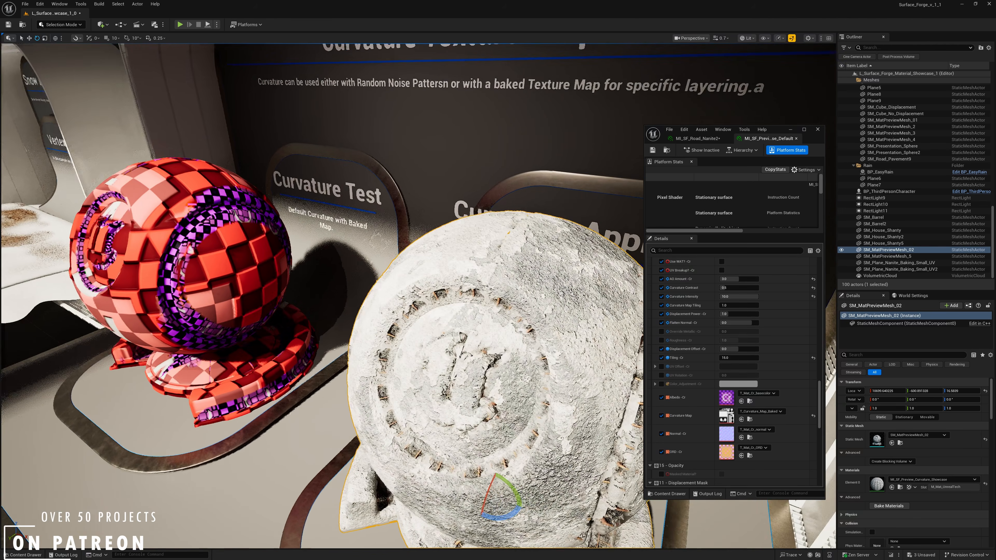
# Step: Open the concrete ball's material instance and show its curvature layer settings alongside a close view of the ball
pyautogui.moveTo(628, 239); pyautogui.dragTo(628, 239, button='right')
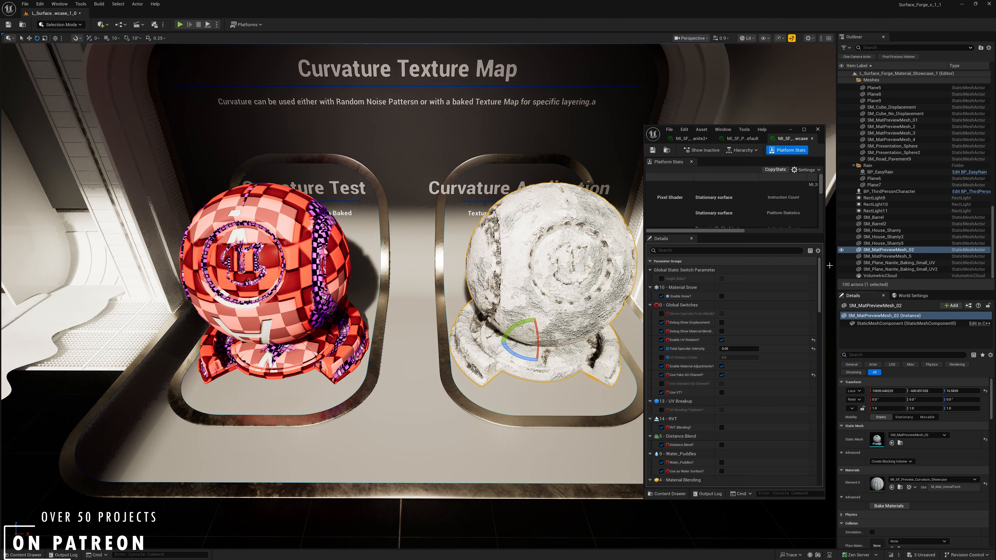
pyautogui.moveTo(819, 278); pyautogui.dragTo(823, 403)
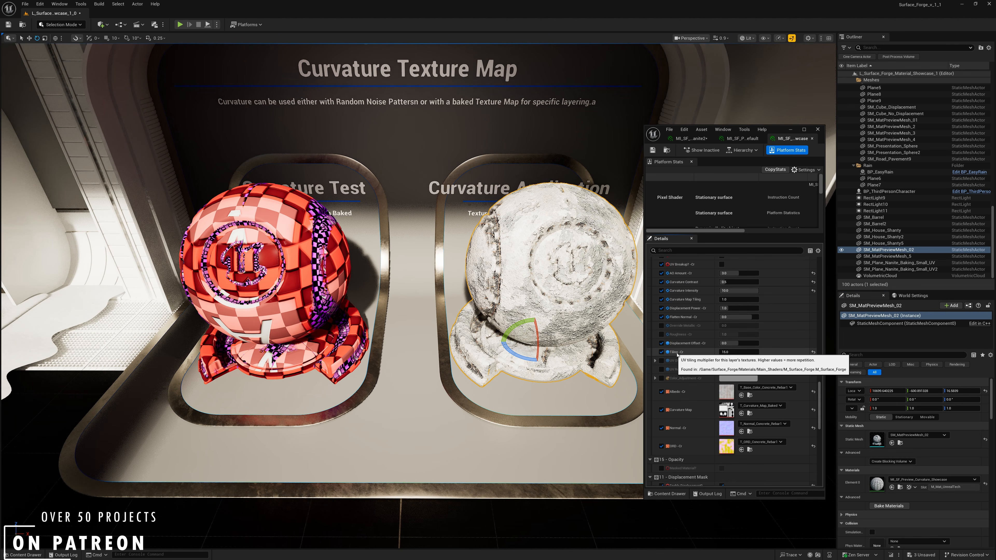
pyautogui.press('f')
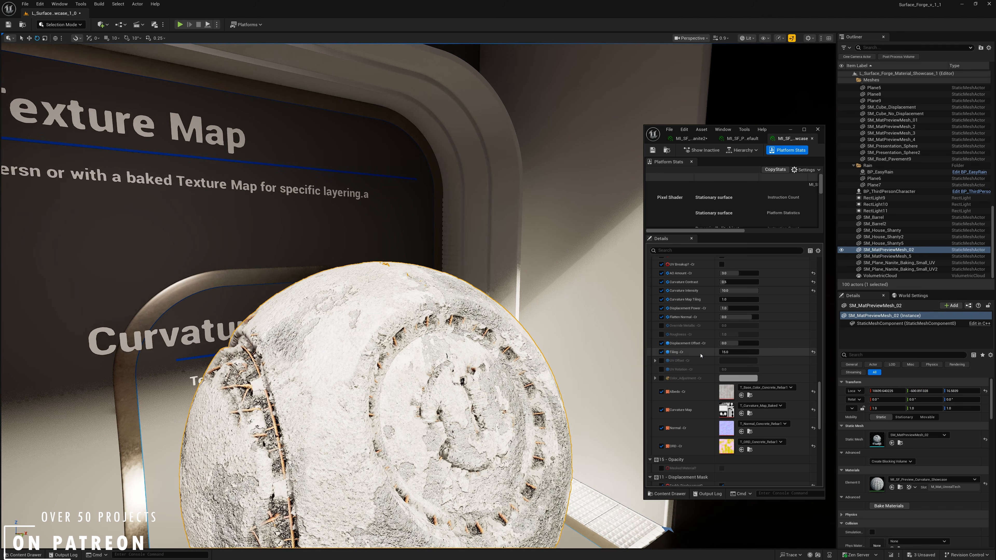
# Step: Try a Tiling of 1 on the concrete ball's curvature layer, then restore the original tiling
pyautogui.click(726, 352)
pyautogui.write('1')
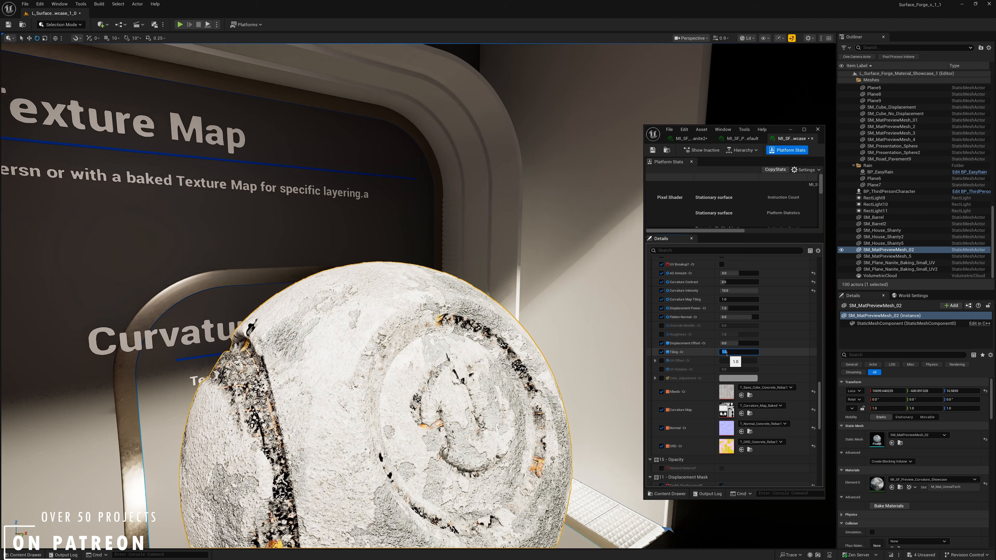
pyautogui.write('5')
pyautogui.press('Return')
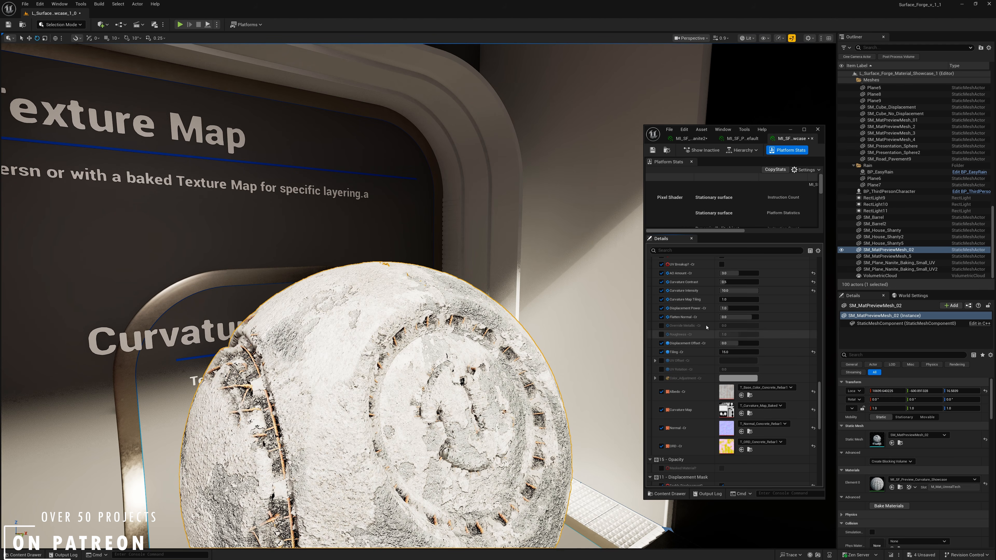
# Step: Test the Curvature Intensity and several AO Amount values up to 5 on the concrete ball, then return the AO Amount to 3
pyautogui.click(736, 300)
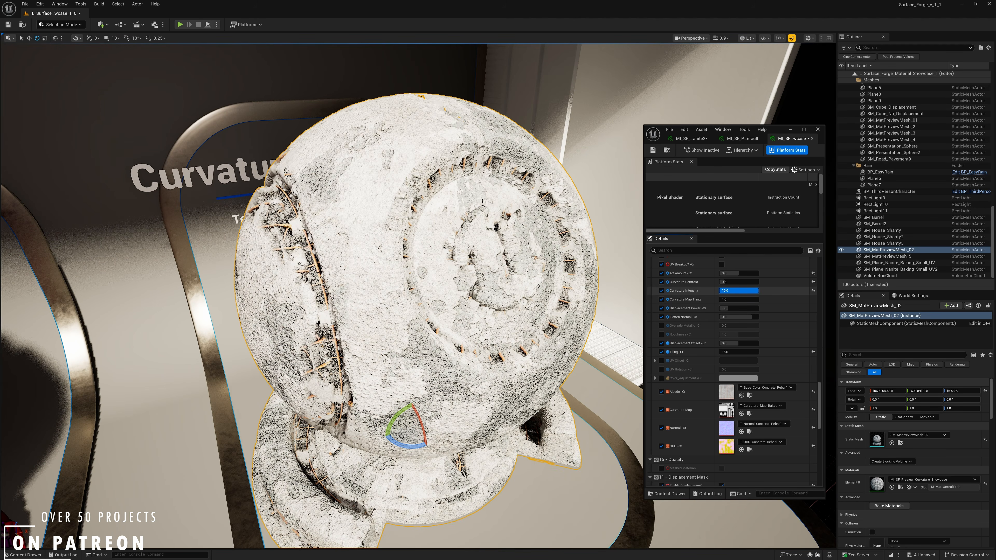
pyautogui.moveTo(758, 290); pyautogui.dragTo(722, 273)
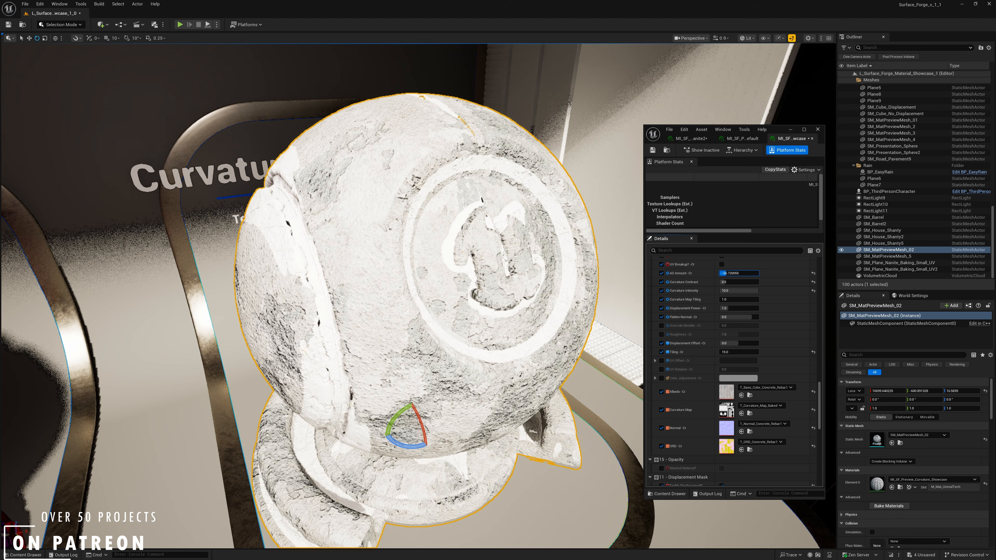
pyautogui.write('3')
pyautogui.press('Return')
pyautogui.write('1')
pyautogui.press('Return')
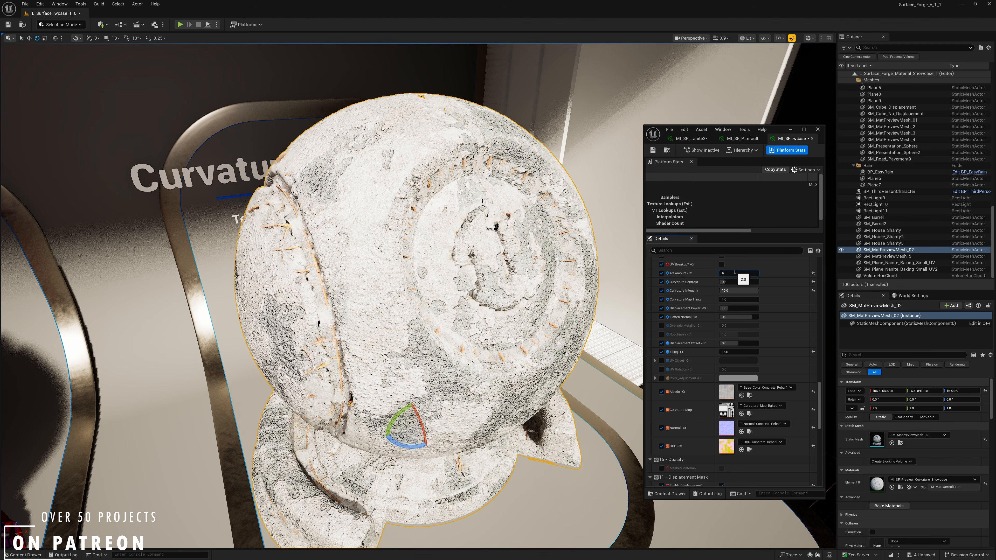
pyautogui.write('5')
pyautogui.press('Return')
pyautogui.press('Return')
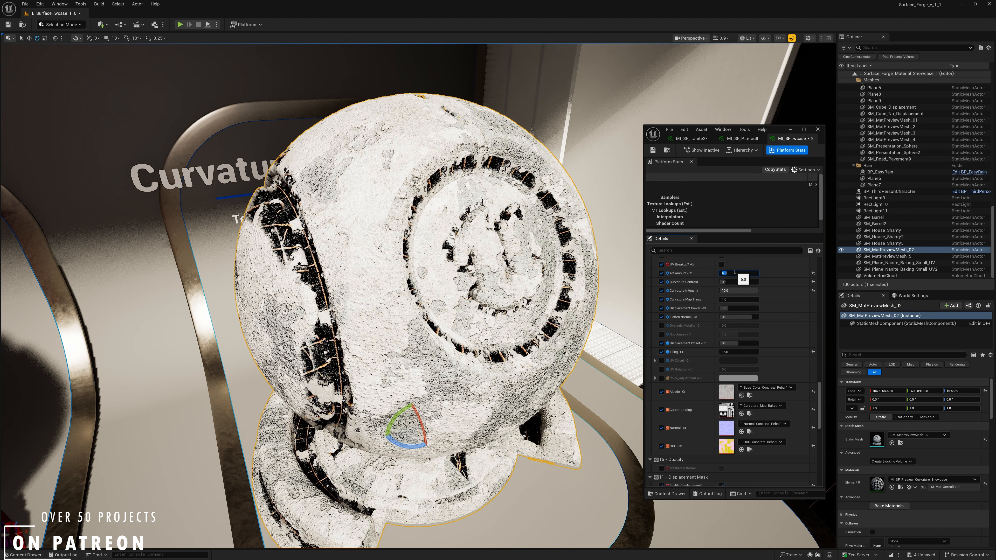
pyautogui.write('3')
pyautogui.press('Return')
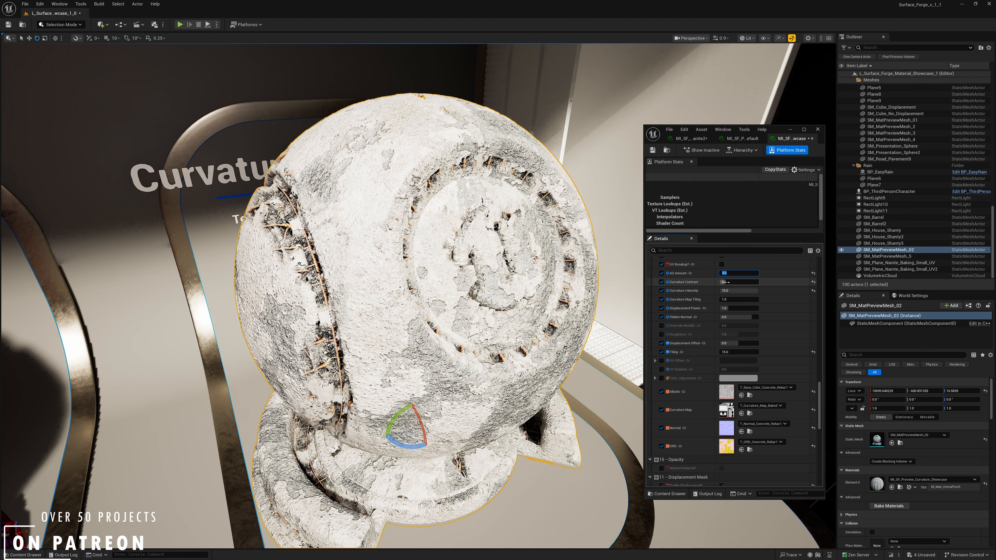
# Step: Test the maximum Curvature Contrast on the concrete ball, then return it to 0.5
pyautogui.moveTo(725, 282); pyautogui.dragTo(730, 282)
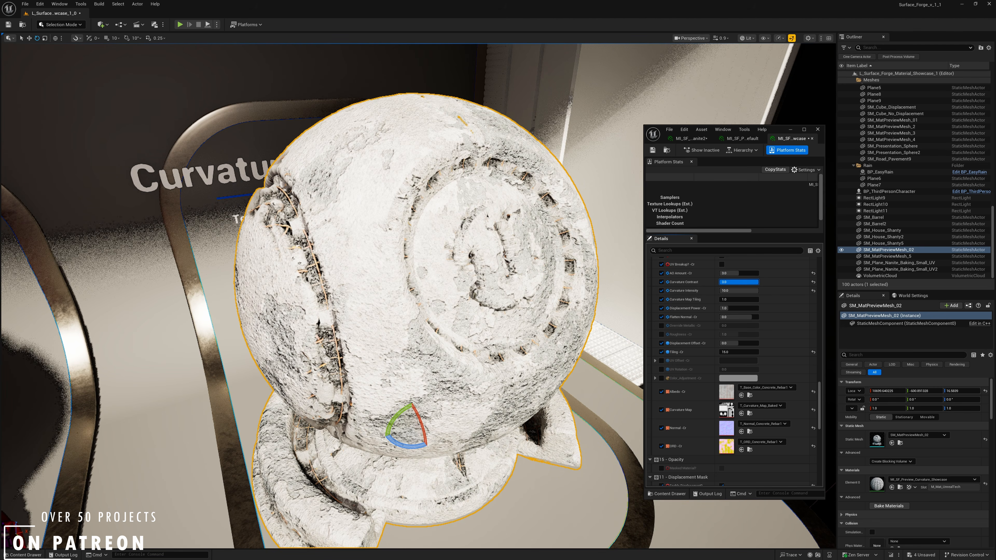
pyautogui.write('0.5')
pyautogui.press('Return')
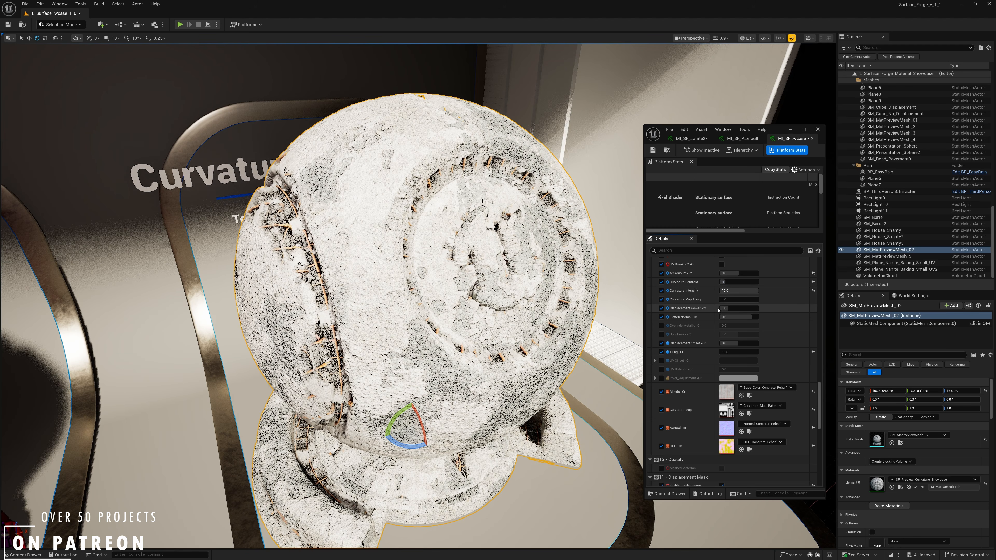
pyautogui.press('Return')
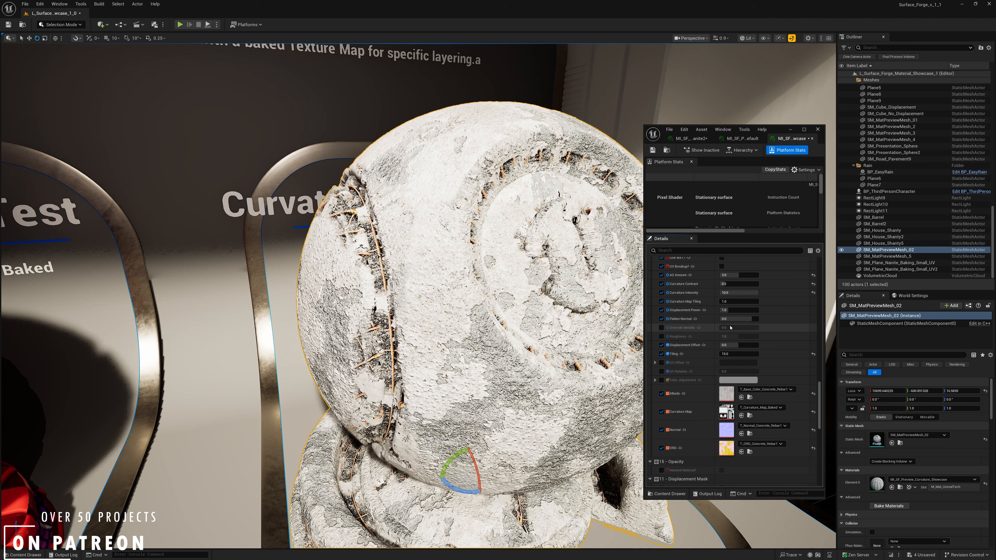
# Step: Inspect the rebar detail in the ball's grooves, then locate the T_Curvature_Map_Baked texture in the project content
pyautogui.scroll(5, 730, 328)
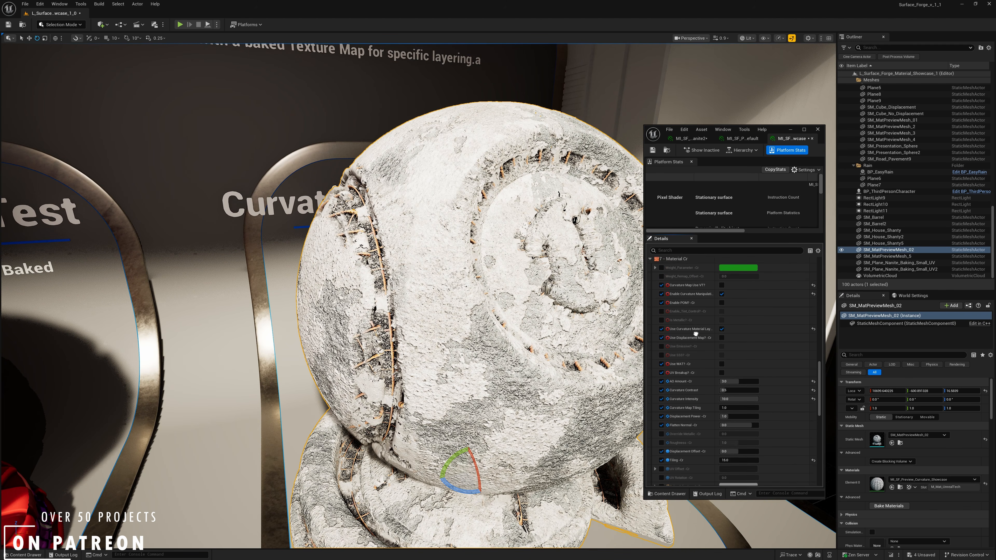
pyautogui.scroll(2, 695, 334)
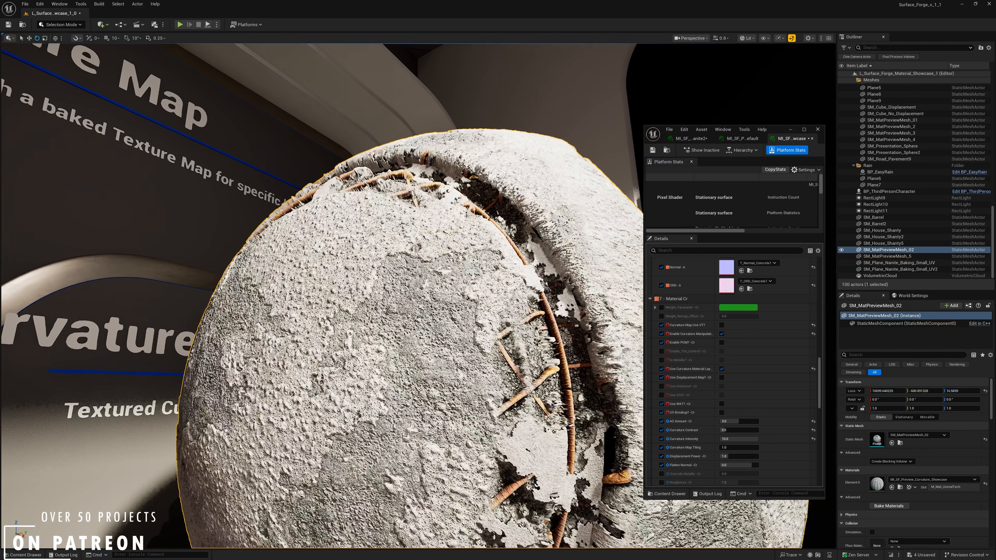
pyautogui.scroll(-1, 416, 306)
pyautogui.moveTo(416, 306); pyautogui.dragTo(389, 287, button='right')
pyautogui.scroll(-8, 768, 427)
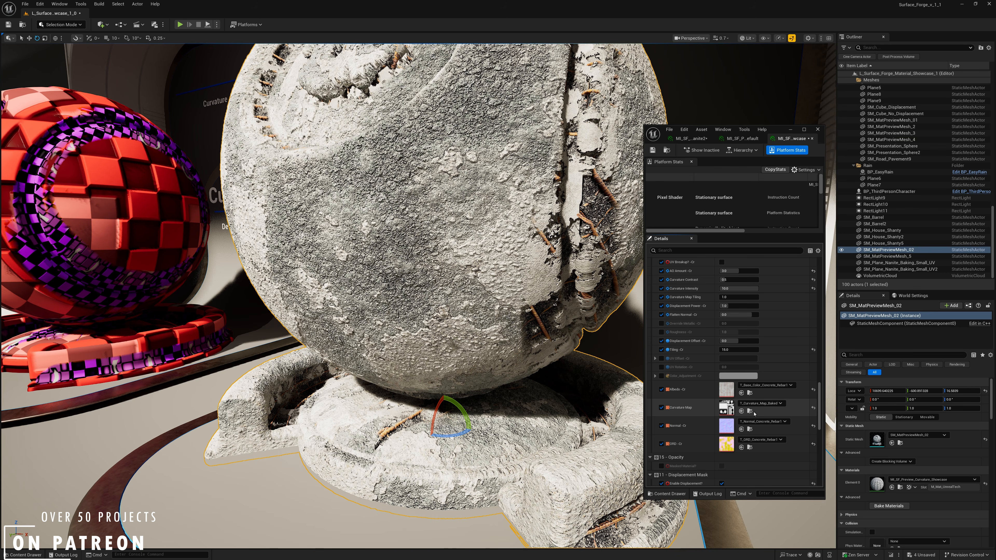
pyautogui.click(750, 411)
pyautogui.moveTo(488, 419); pyautogui.dragTo(488, 419, button='right')
pyautogui.hotkey('ctrl', 'space')
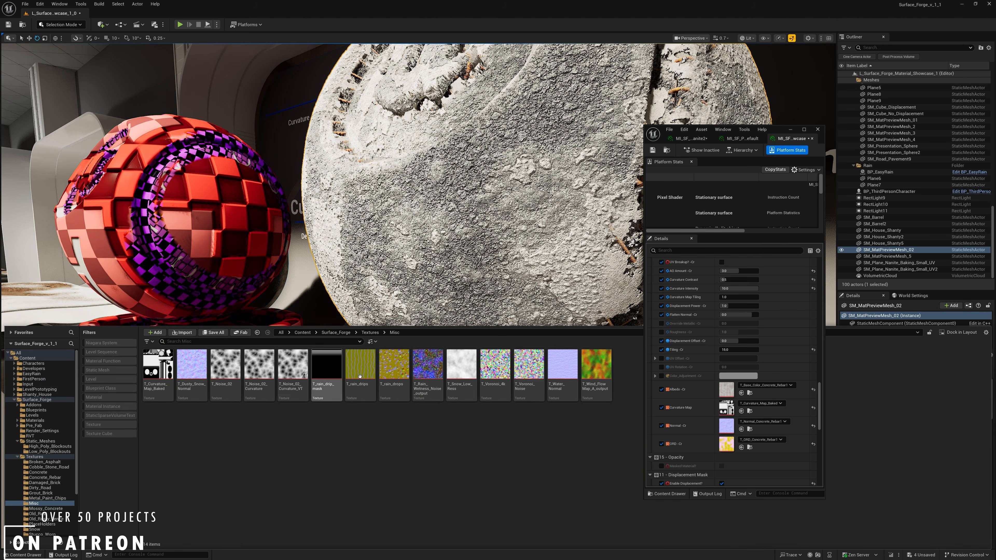
# Step: Check the Dirty_Road textures, search the Textures folder for "ao" and "ambient", and clear the search
pyautogui.click(371, 333)
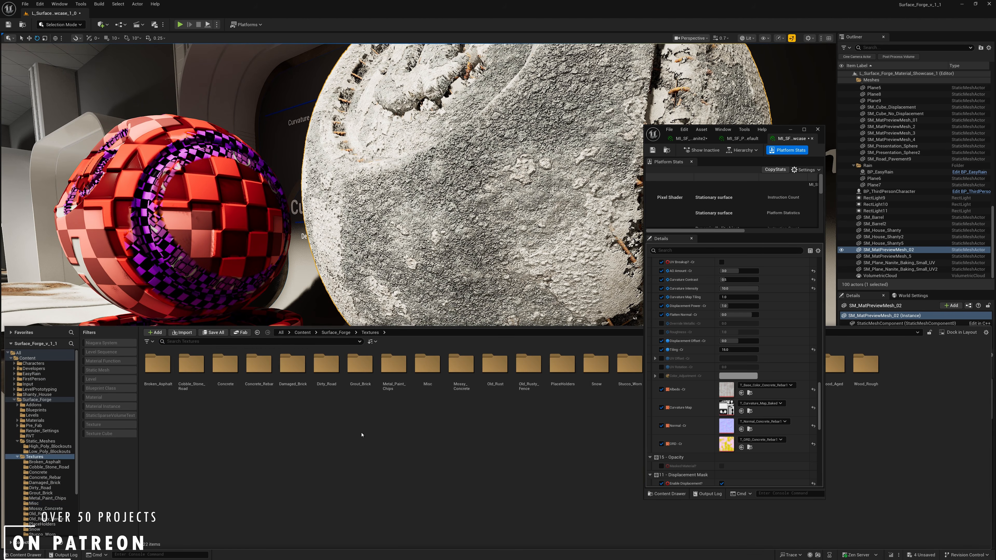
pyautogui.doubleClick(326, 367)
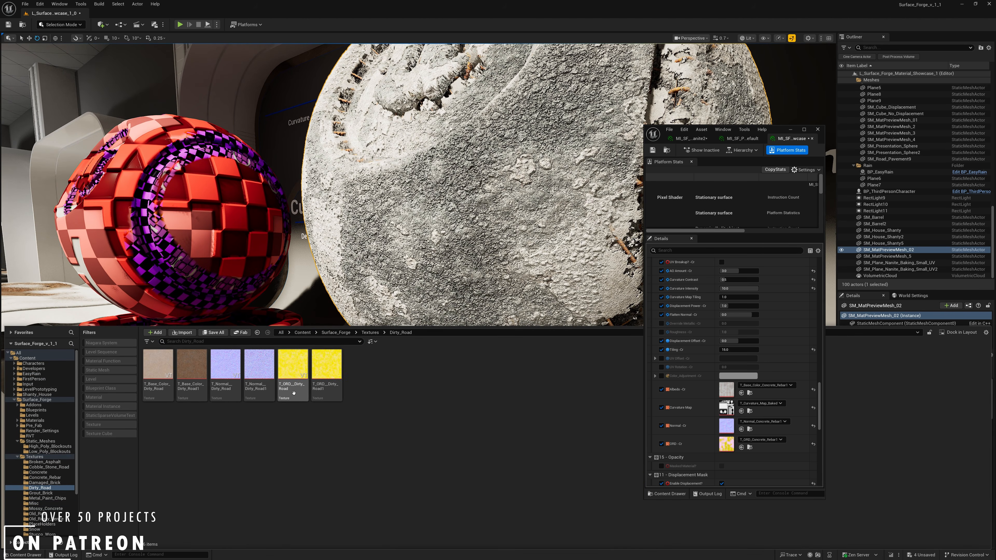
pyautogui.click(369, 333)
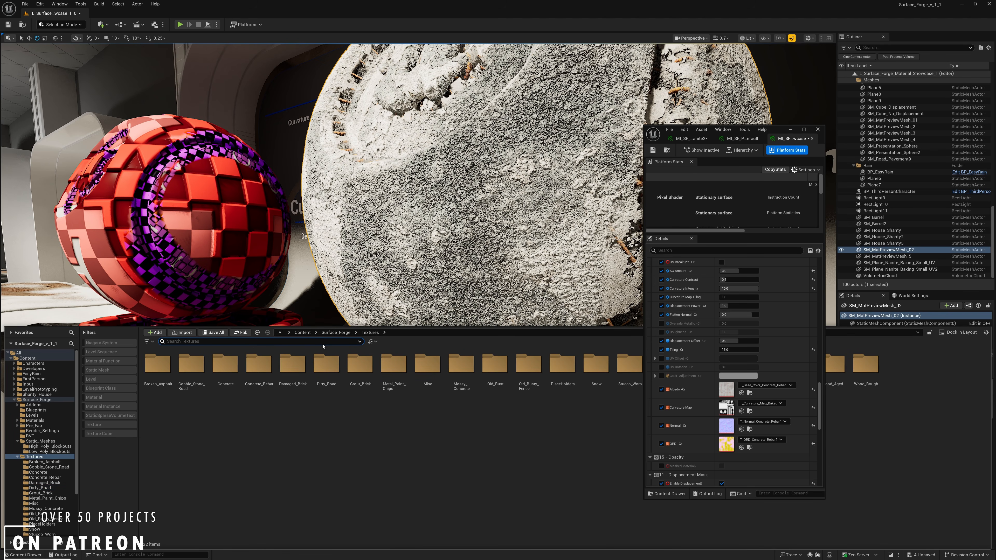
pyautogui.write('ao')
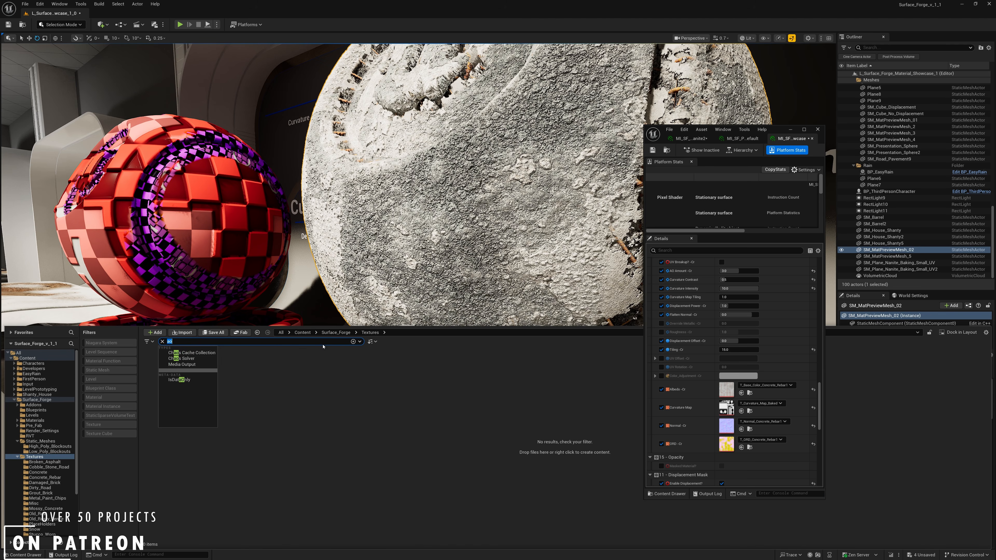
pyautogui.write('bient')
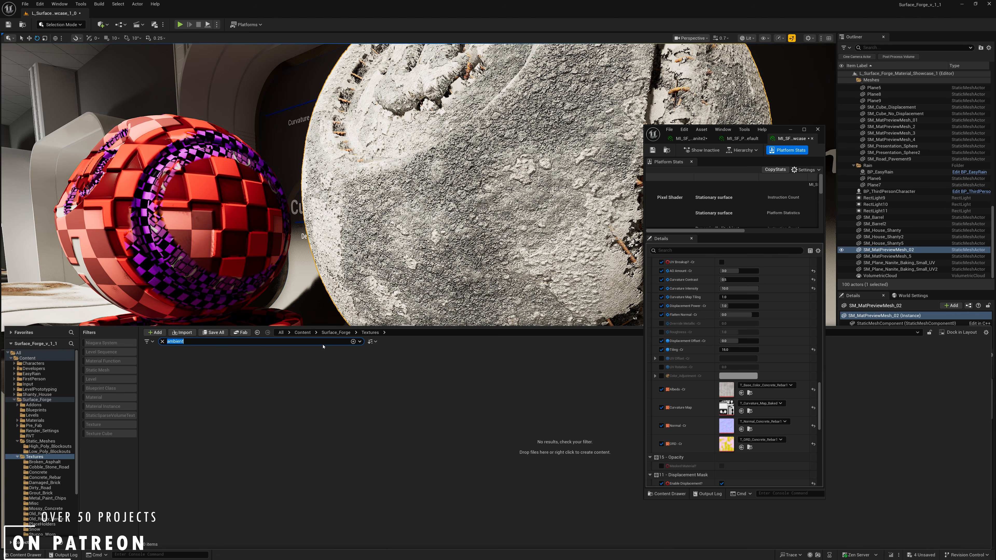
pyautogui.press('BackSpace')
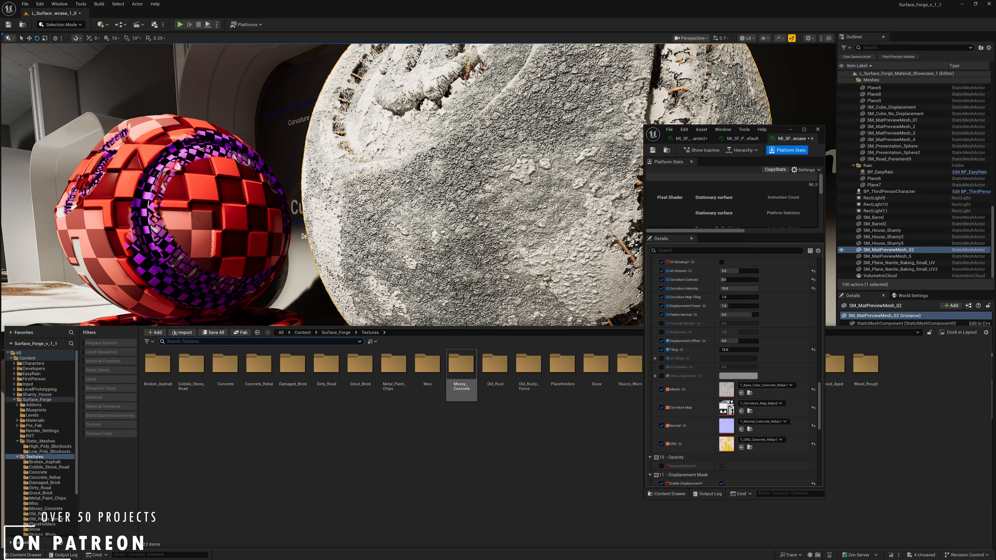
# Step: Try a tiling noise texture as the concrete ball's Curvature Map, with Curvature Map Tiling 0.1 and Curvature Intensity about 2.2
pyautogui.moveTo(461, 293); pyautogui.dragTo(489, 302, button='right')
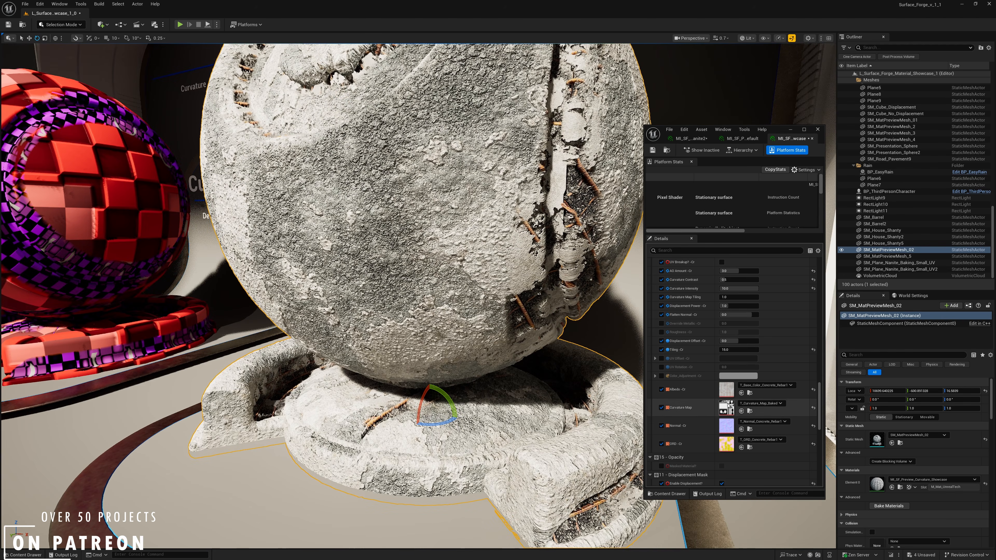
pyautogui.click(772, 403)
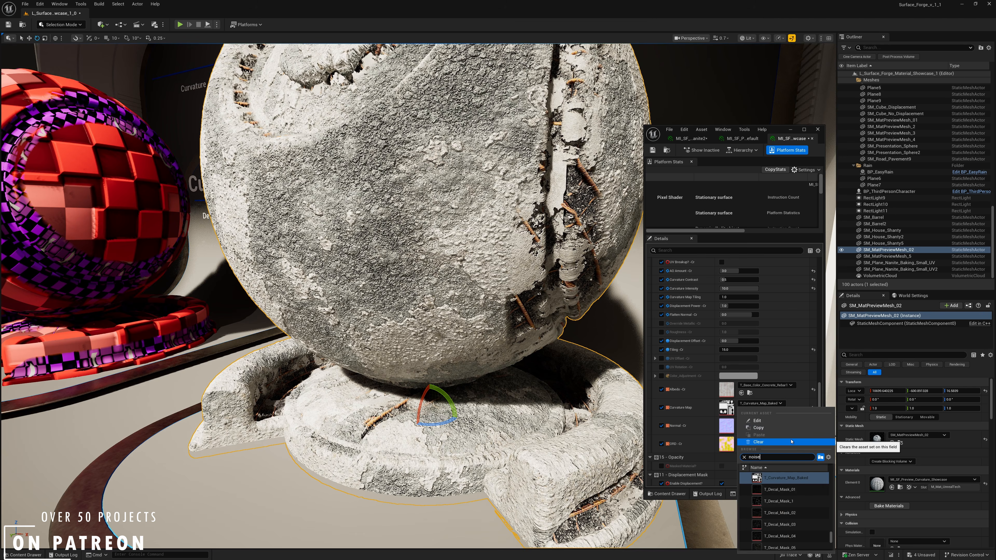
pyautogui.scroll(-5, 792, 515)
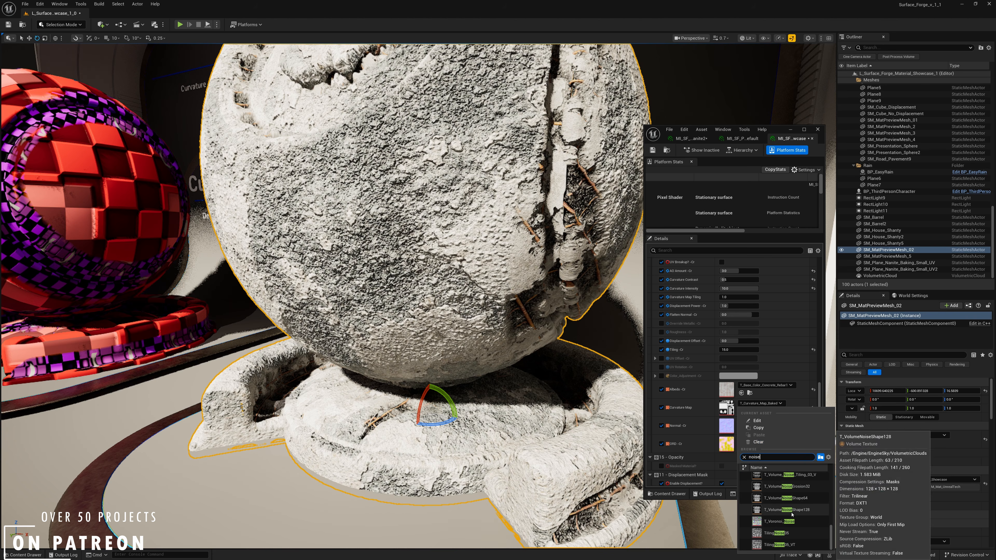
pyautogui.click(776, 533)
pyautogui.moveTo(470, 314)
pyautogui.mouseDown(button='right')
pyautogui.moveTo(432, 298)
pyautogui.moveTo(470, 308)
pyautogui.mouseUp(button='right')
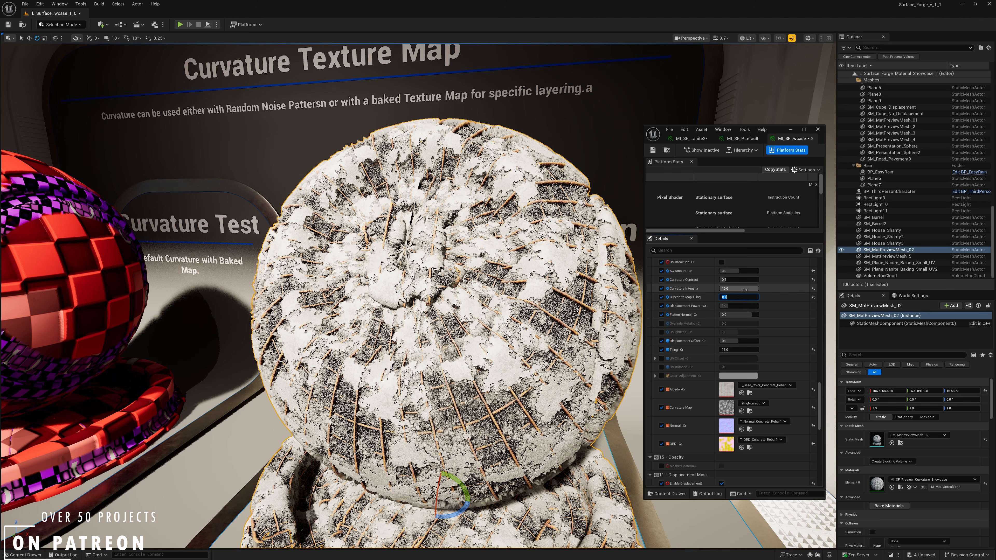
pyautogui.moveTo(738, 289)
pyautogui.mouseDown()
pyautogui.moveTo(726, 288)
pyautogui.moveTo(747, 288)
pyautogui.mouseUp()
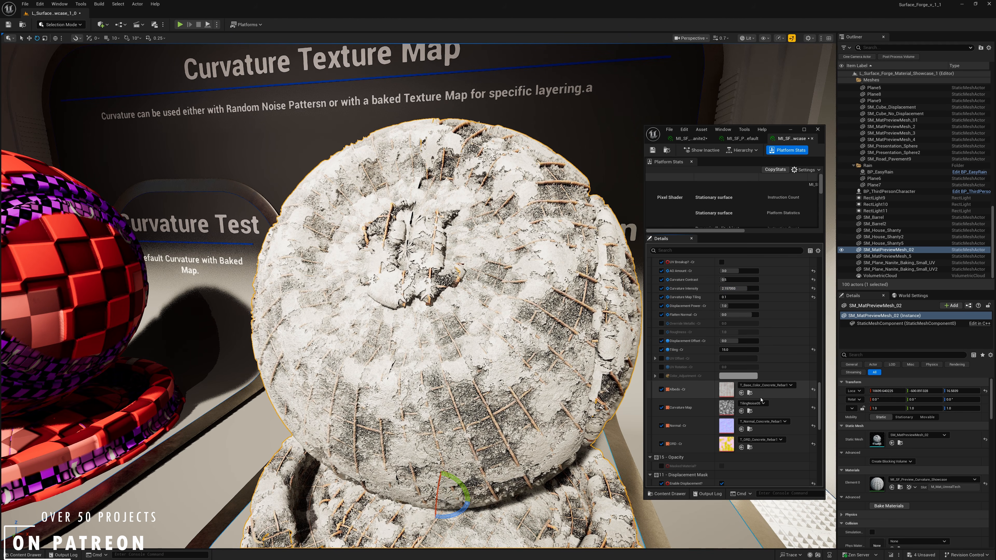
# Step: Try the TestCard texture as the concrete ball's Curvature Map, setting Curvature Intensity to 3 and Curvature Map Tiling to 1
pyautogui.click(761, 404)
pyautogui.scroll(5, 783, 523)
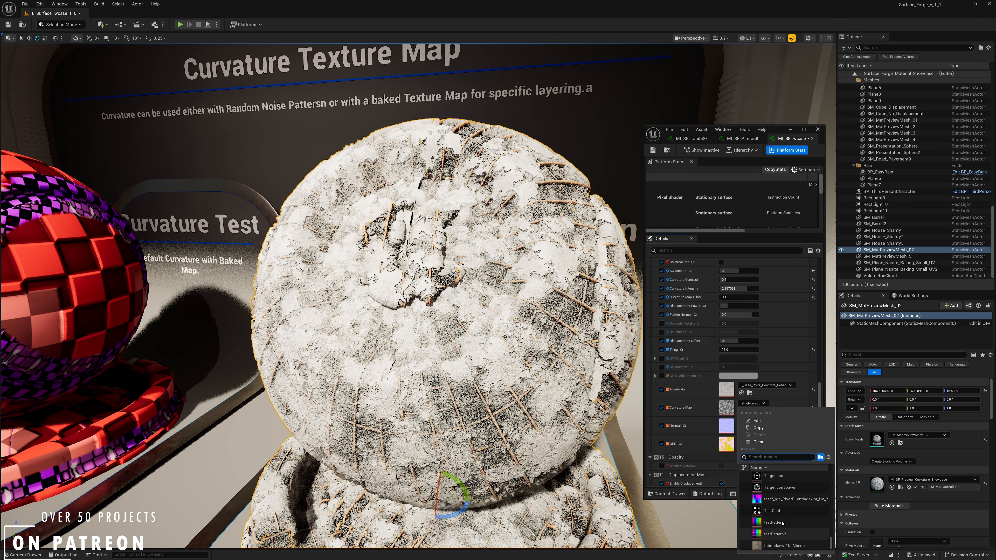
pyautogui.click(776, 512)
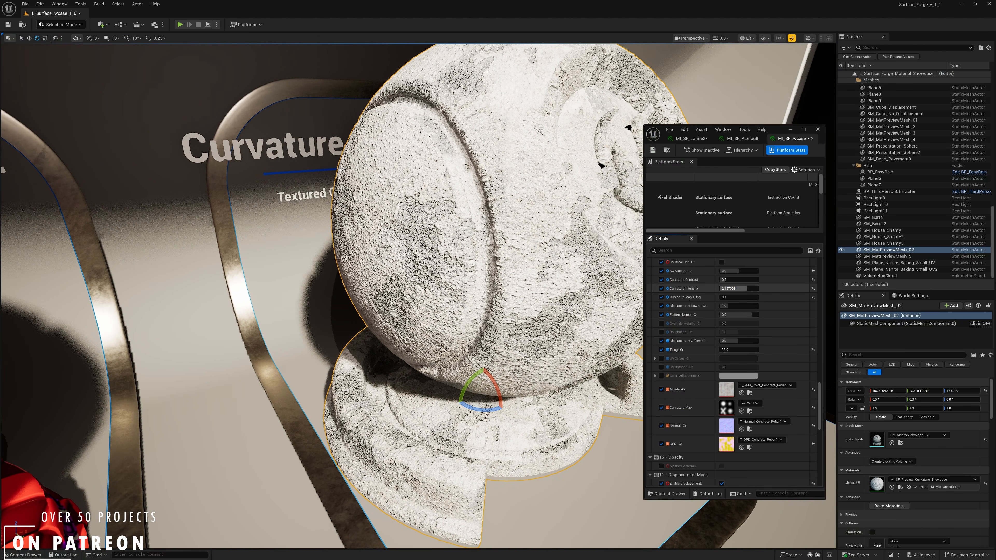
pyautogui.moveTo(747, 289); pyautogui.dragTo(758, 289)
pyautogui.scroll(-5, 583, 283)
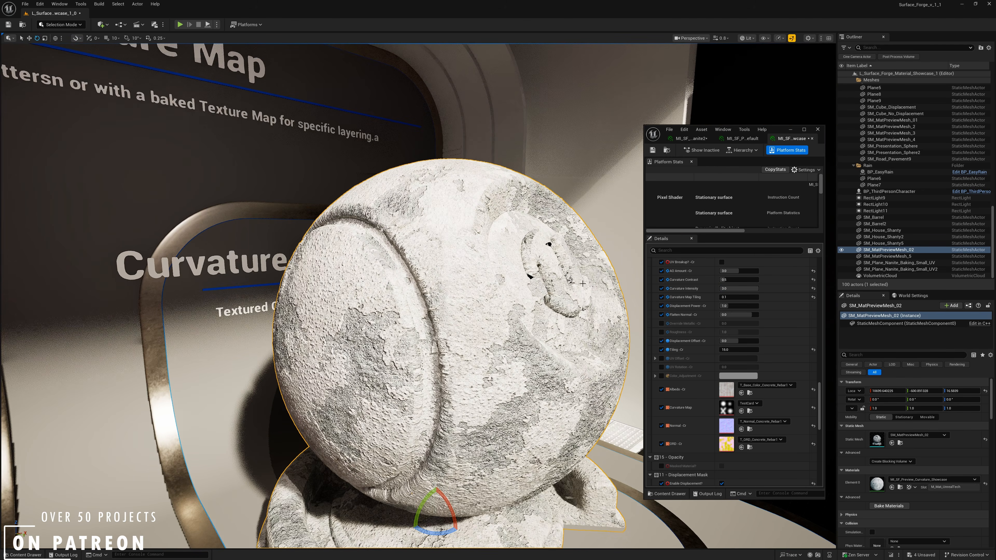
pyautogui.click(732, 296)
pyautogui.write('1')
pyautogui.press('Return')
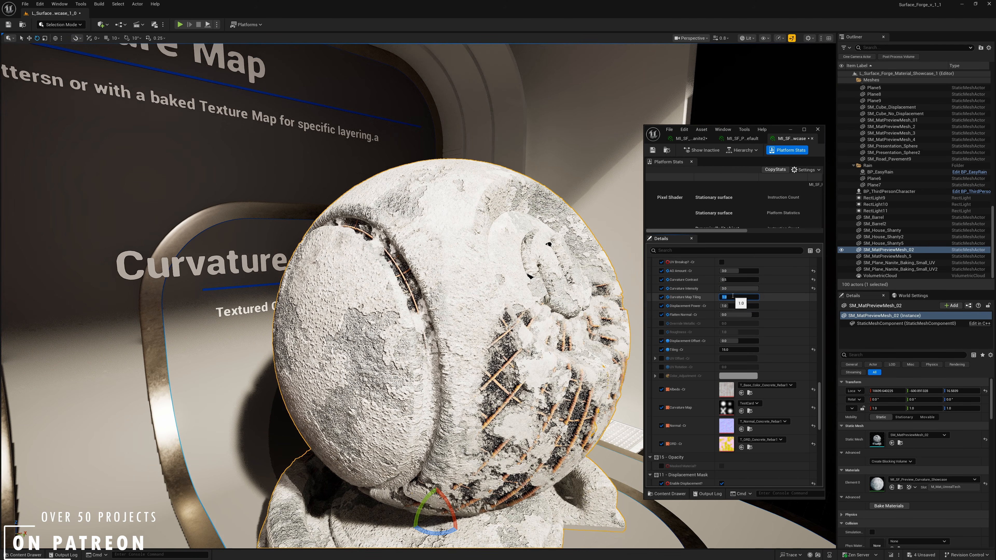
# Step: Find the T_Noise01 texture by searching for "noise", assign it as the Curvature Map, and inspect the ball from several sides
pyautogui.press('d')
pyautogui.moveTo(562, 290); pyautogui.dragTo(593, 365, button='right')
pyautogui.press('s')
pyautogui.press('w')
pyautogui.click(756, 403)
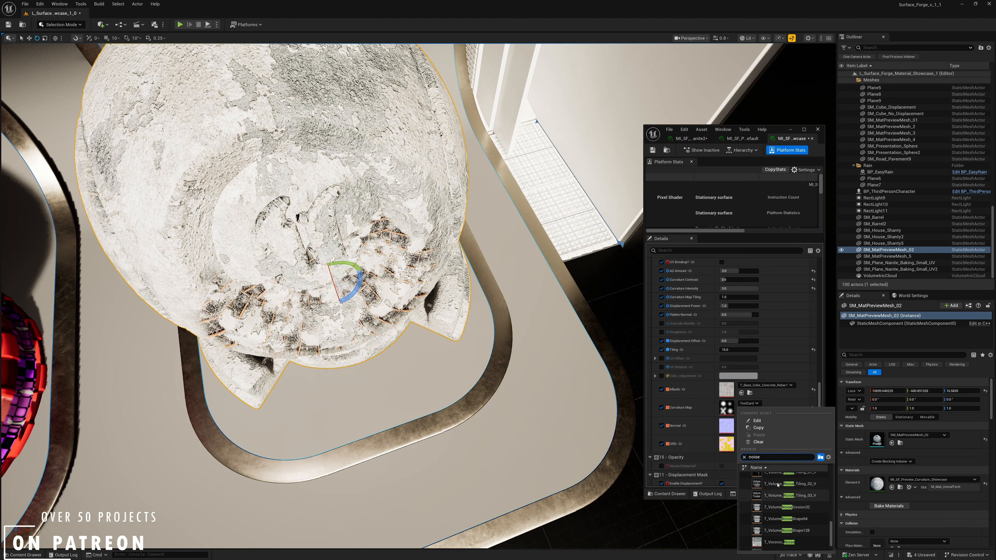
pyautogui.scroll(-4, 776, 507)
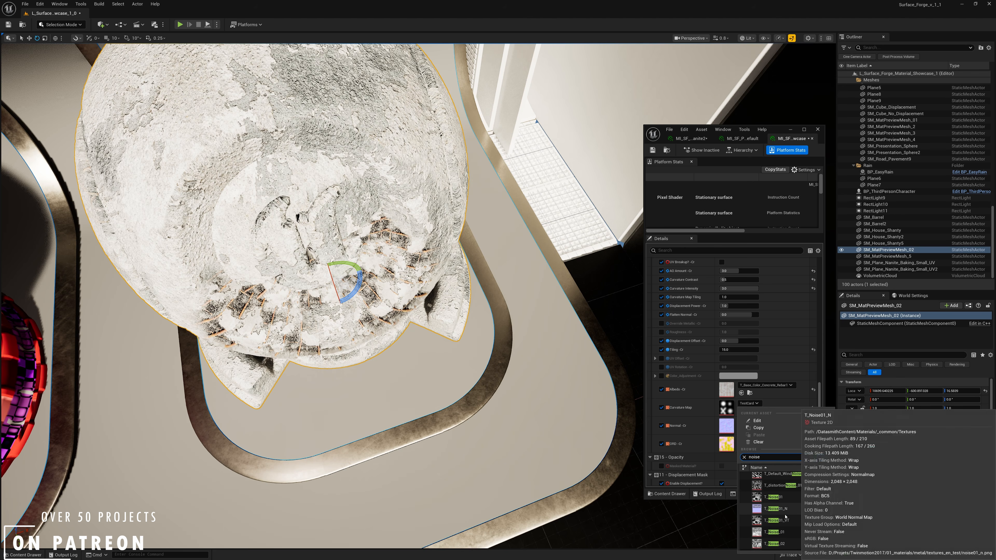
pyautogui.click(783, 501)
pyautogui.moveTo(782, 502); pyautogui.dragTo(792, 408, button='right')
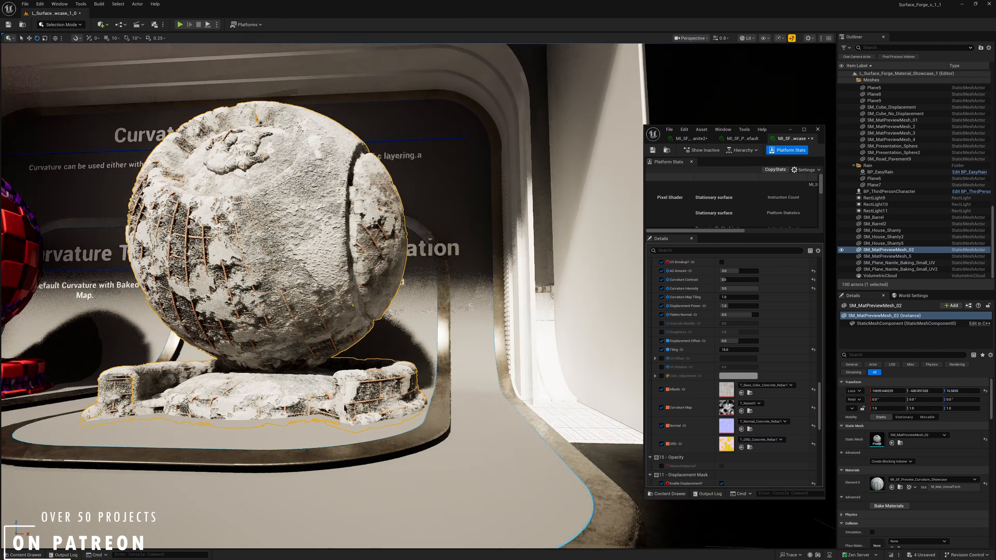
pyautogui.moveTo(393, 274); pyautogui.dragTo(247, 276, button='right')
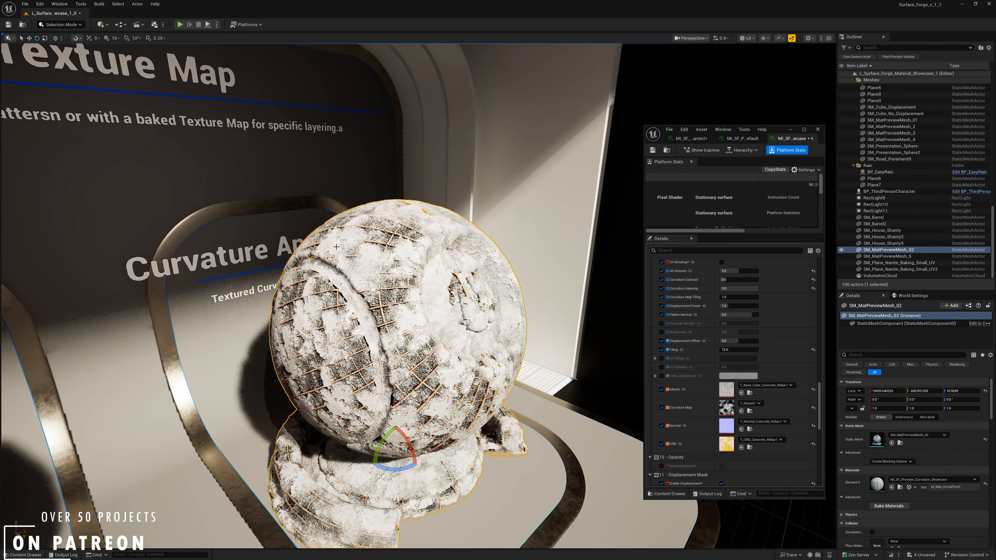
# Step: Open the Slope Layer ball's MI_SF_Preview_Slope material instance and dock it with the other instances in the floating editor window
pyautogui.moveTo(336, 246); pyautogui.dragTo(302, 257, button='right')
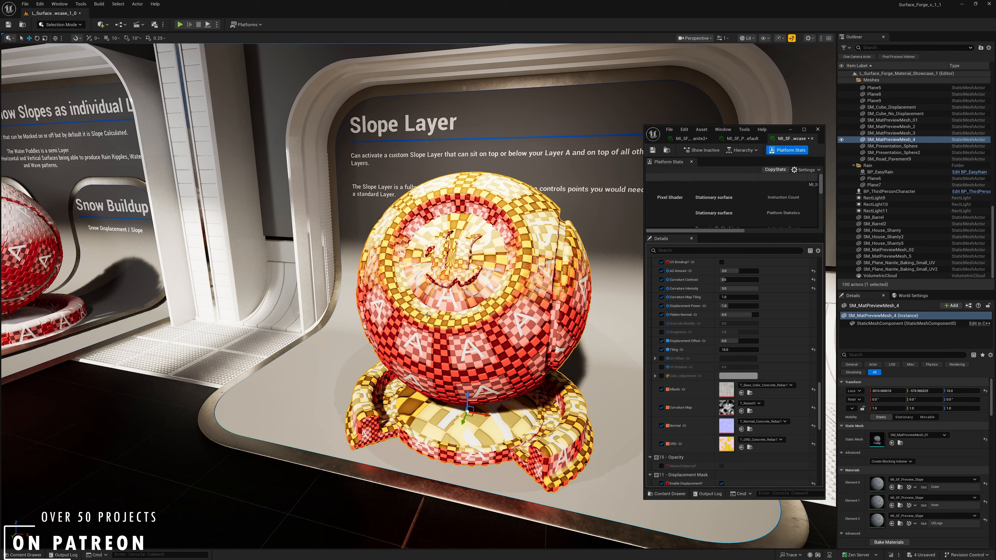
pyautogui.moveTo(313, 251); pyautogui.dragTo(380, 253, button='right')
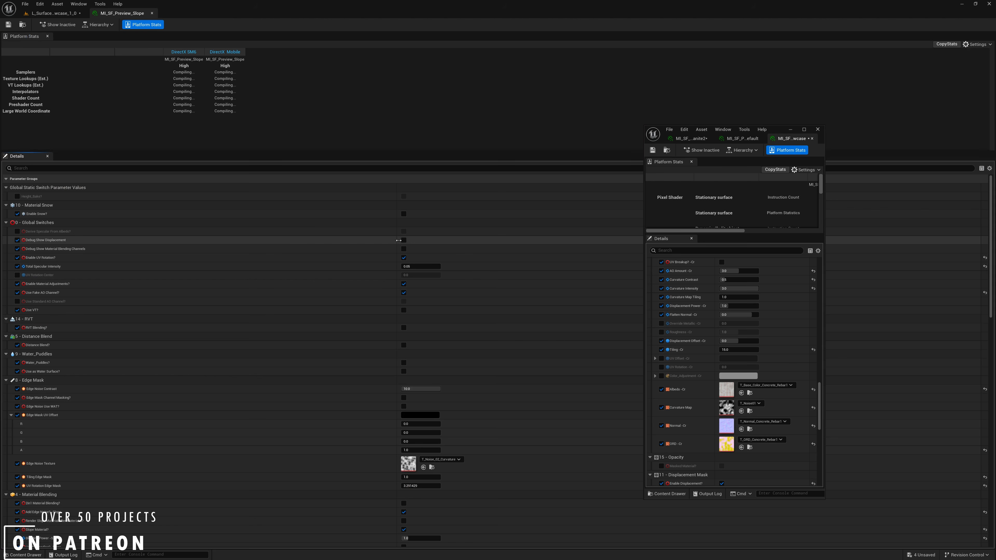
pyautogui.moveTo(119, 13); pyautogui.dragTo(792, 138)
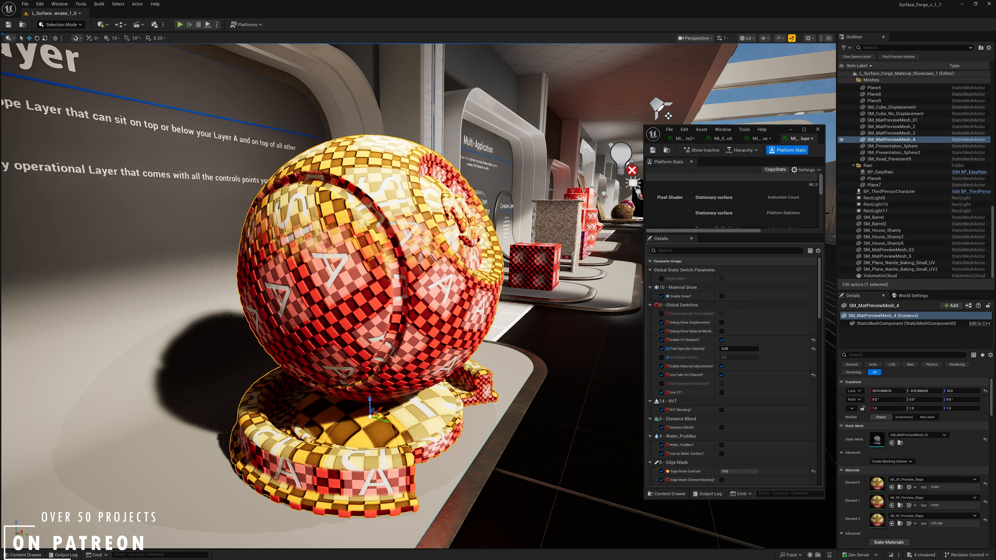
# Step: Examine the Material S slope parameters of MI_SF_Preview_Slope alongside the layered ball
pyautogui.scroll(-3, 755, 307)
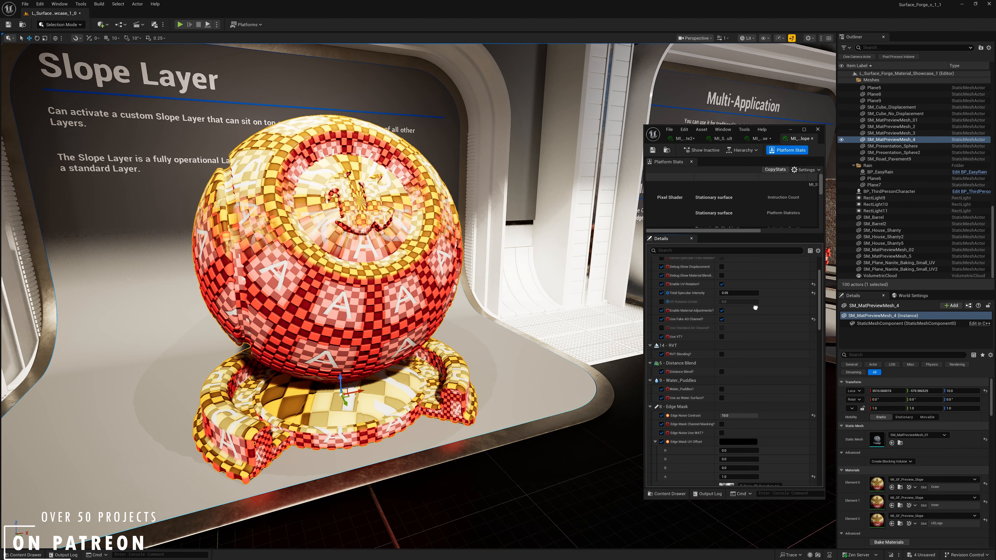
pyautogui.scroll(-6, 755, 308)
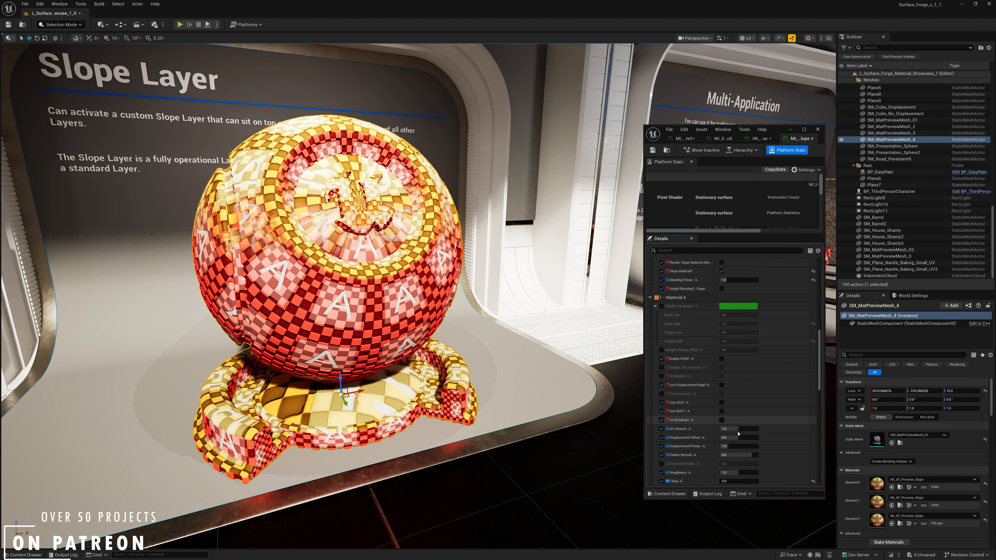
pyautogui.scroll(-8, 739, 434)
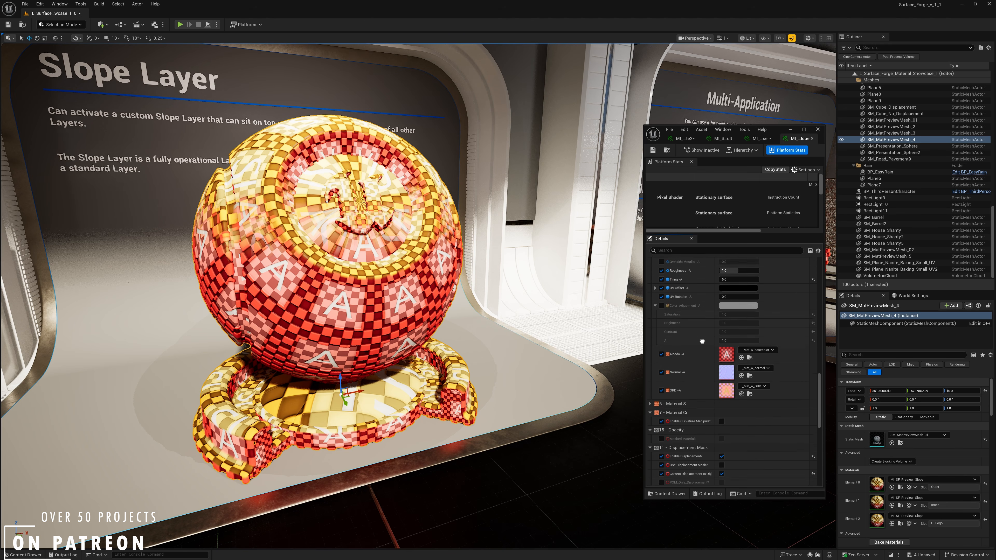
pyautogui.scroll(-1, 702, 341)
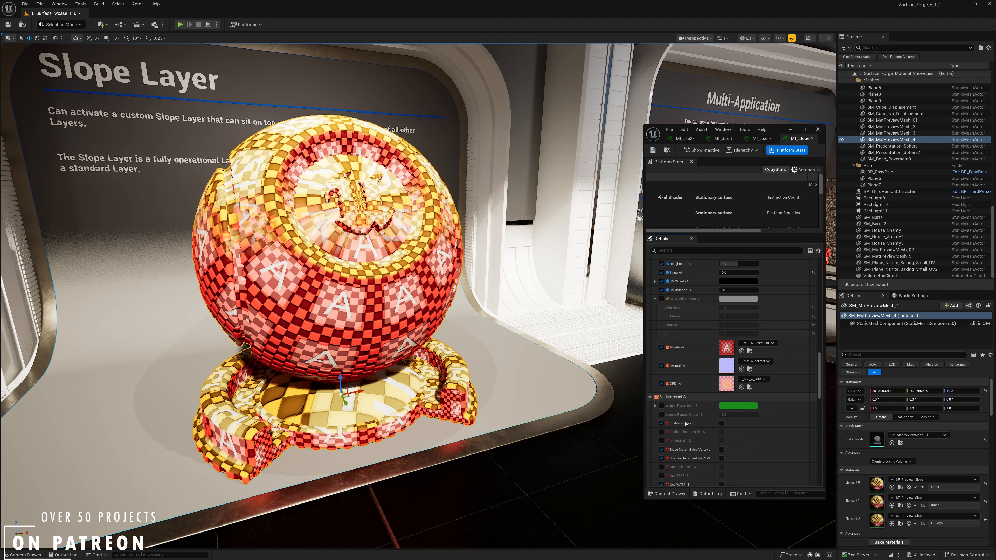
pyautogui.scroll(-3, 685, 424)
pyautogui.scroll(-1, 703, 383)
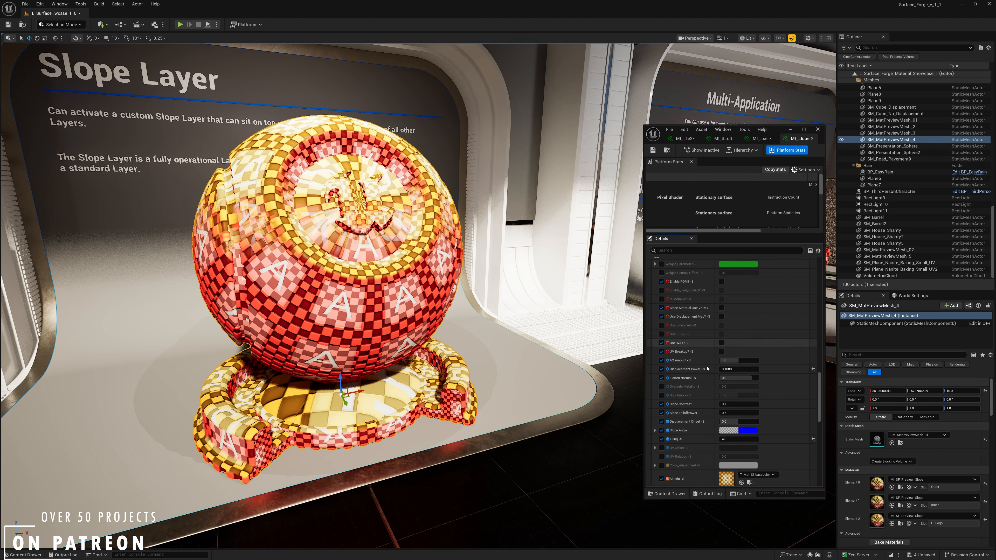
pyautogui.press('w')
pyautogui.moveTo(392, 275); pyautogui.dragTo(435, 285, button='right')
pyautogui.press('s')
pyautogui.scroll(-1, 407, 291)
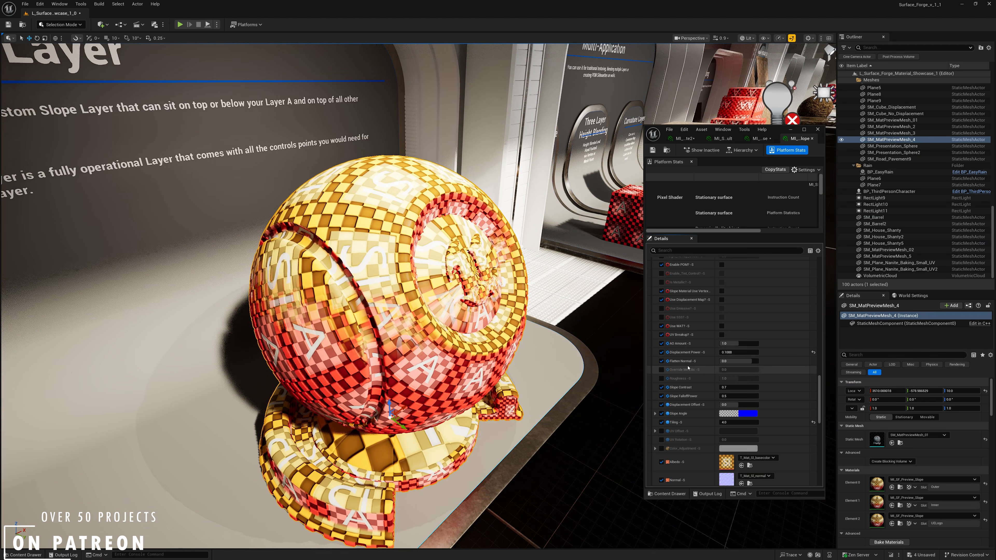
pyautogui.scroll(-1, 688, 368)
pyautogui.scroll(2, 691, 359)
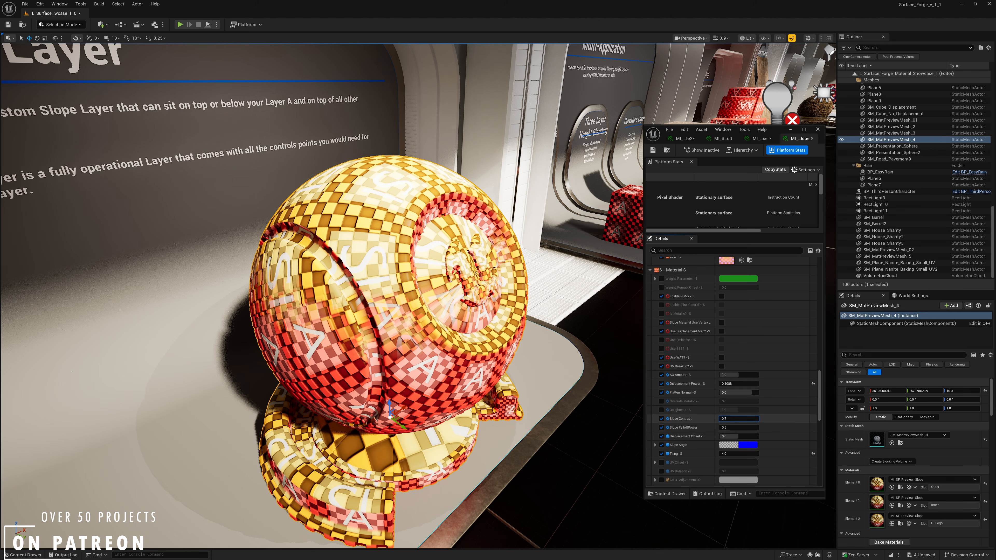
# Step: Test a very high Slope Contrast on Material S and inspect the hard layer edge around the ball
pyautogui.moveTo(738, 419); pyautogui.dragTo(781, 418)
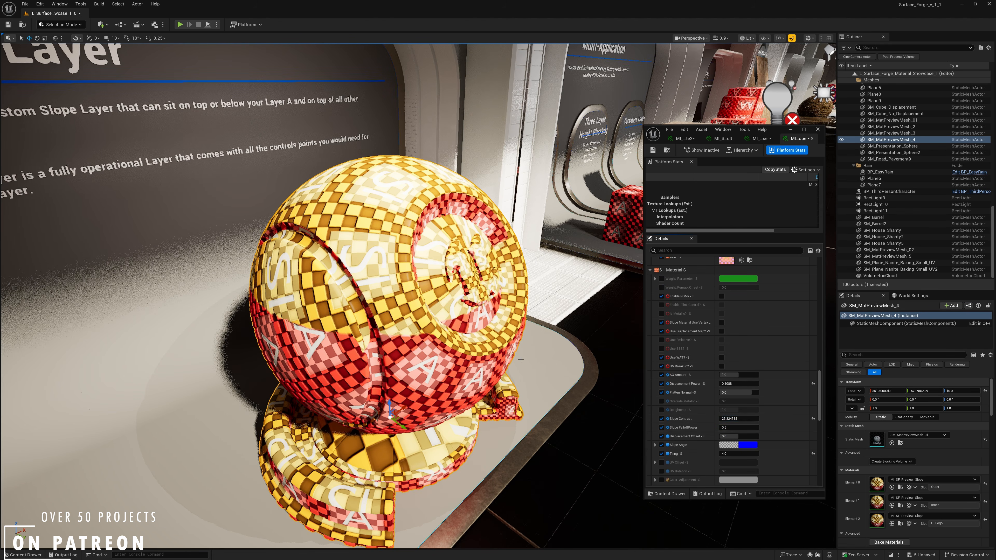
pyautogui.moveTo(415, 338); pyautogui.dragTo(579, 344, button='right')
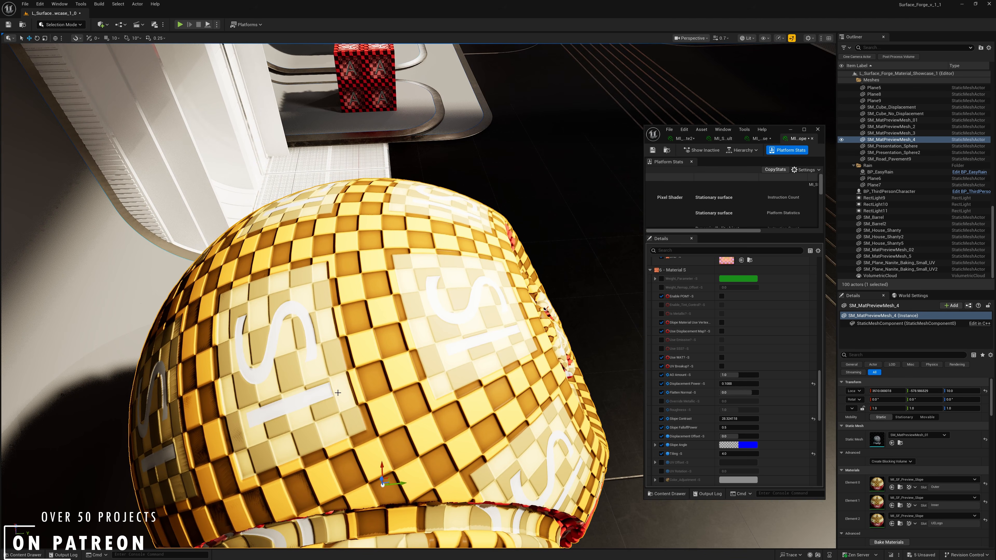
pyautogui.moveTo(338, 393); pyautogui.dragTo(318, 295, button='right')
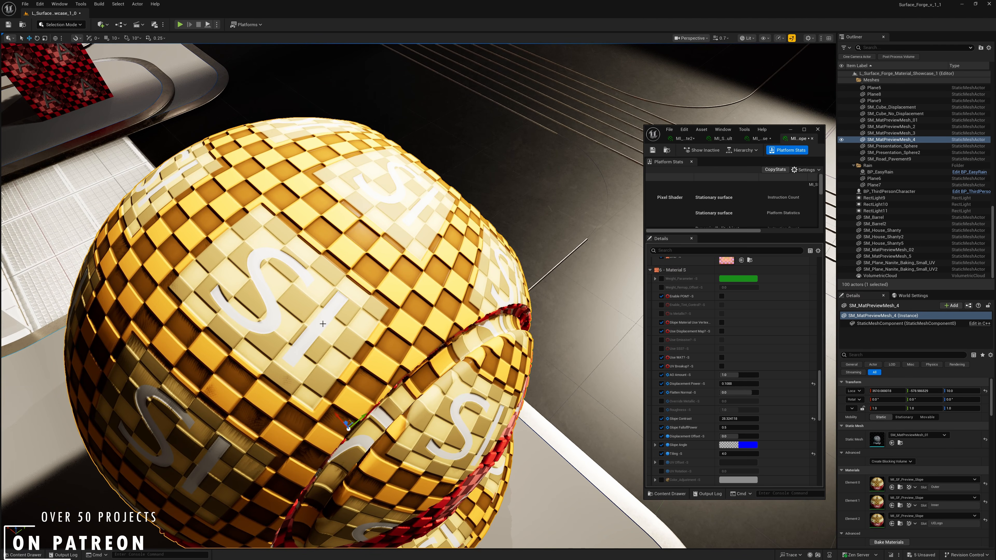
pyautogui.moveTo(323, 323); pyautogui.dragTo(329, 272, button='right')
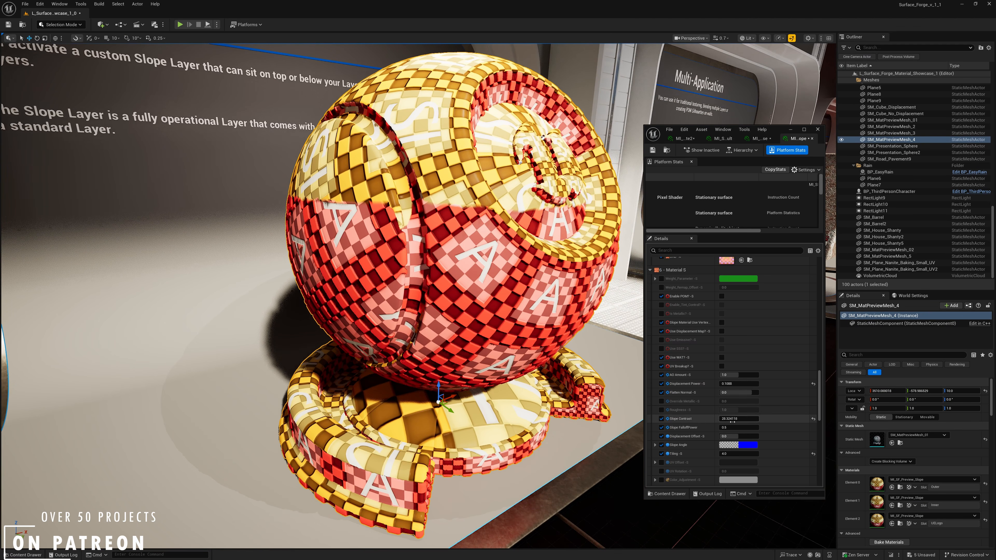
# Step: Lower the Slope Contrast to about 1.07, adjust the Slope Falloff Power, and expand the Slope Angle components
pyautogui.moveTo(739, 428)
pyautogui.mouseDown()
pyautogui.moveTo(751, 427)
pyautogui.moveTo(728, 419)
pyautogui.mouseUp()
pyautogui.moveTo(517, 301); pyautogui.dragTo(517, 300, button='right')
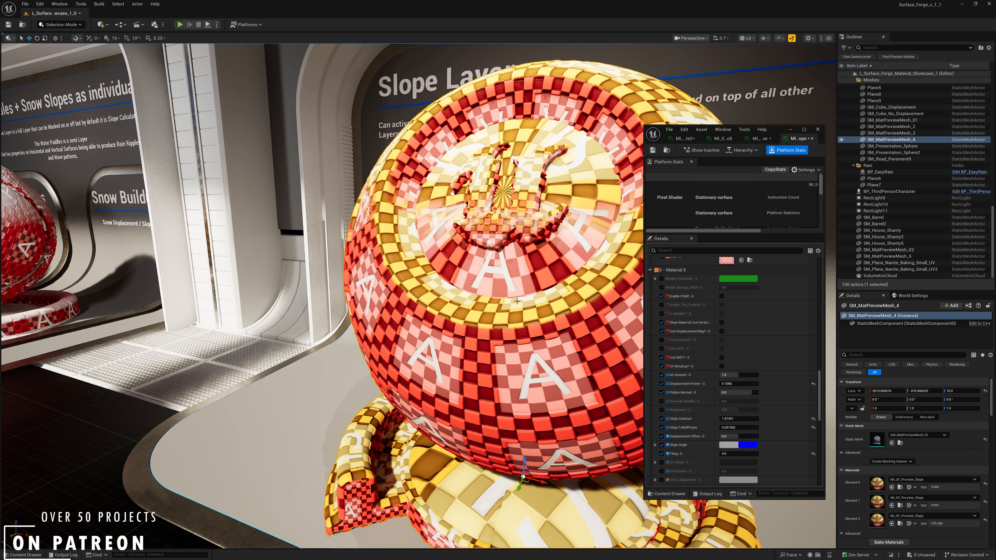
pyautogui.moveTo(407, 244); pyautogui.dragTo(408, 244, button='right')
pyautogui.moveTo(501, 493); pyautogui.dragTo(502, 493, button='right')
pyautogui.moveTo(459, 260); pyautogui.dragTo(474, 260, button='right')
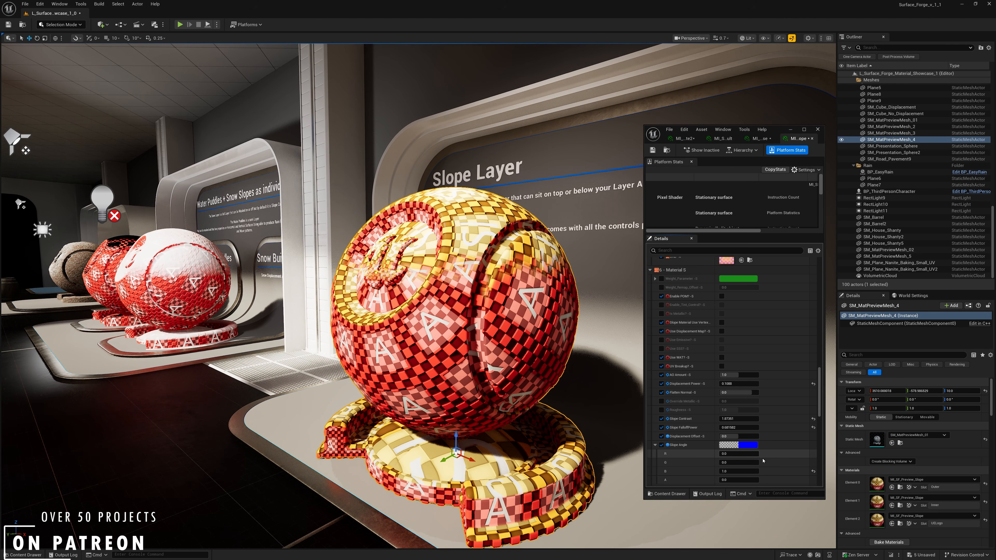
# Step: Try raising the Slope Angle's B component above 2 on the ball, and undo that change
pyautogui.moveTo(581, 424); pyautogui.dragTo(580, 424, button='right')
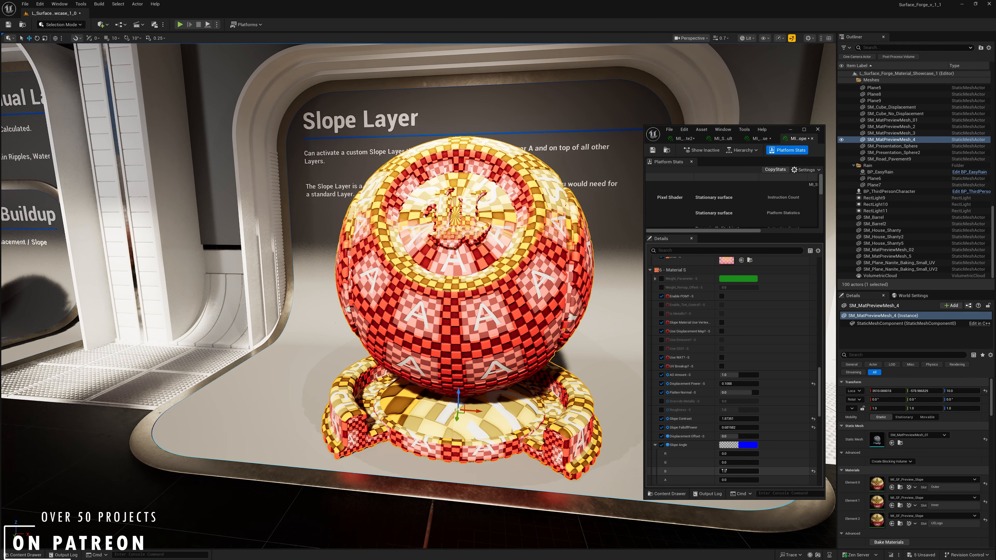
pyautogui.moveTo(739, 471); pyautogui.dragTo(761, 471)
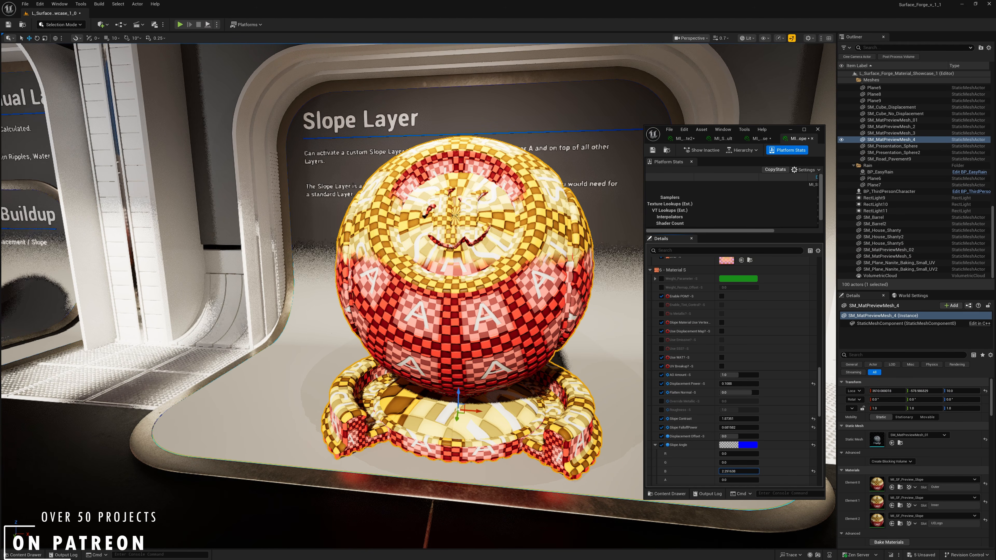
pyautogui.hotkey('ctrl', 'z')
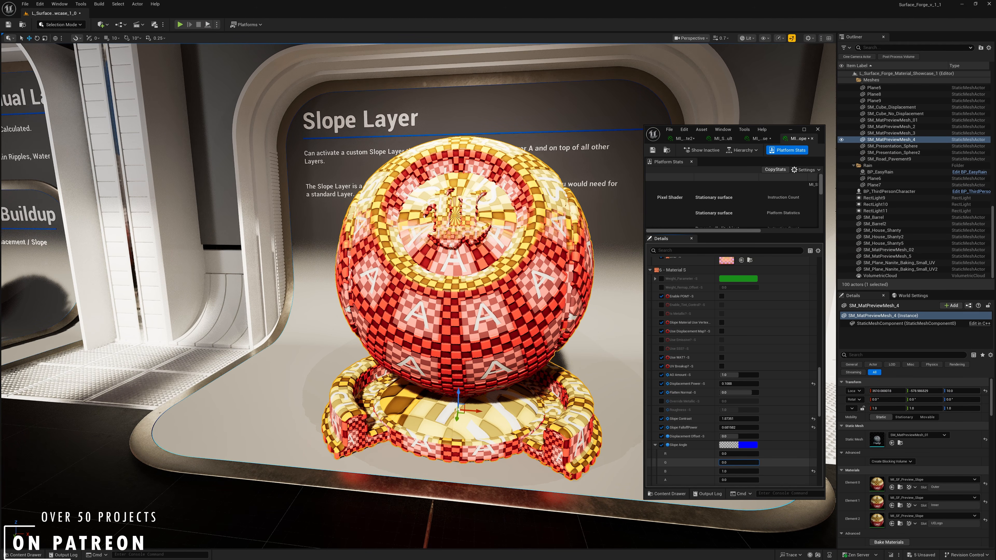
# Step: Raise the Slope Angle's G component and set its B component to 0 to turn the slope layer sideways
pyautogui.moveTo(739, 463); pyautogui.dragTo(751, 462)
pyautogui.moveTo(588, 392); pyautogui.dragTo(455, 393, button='right')
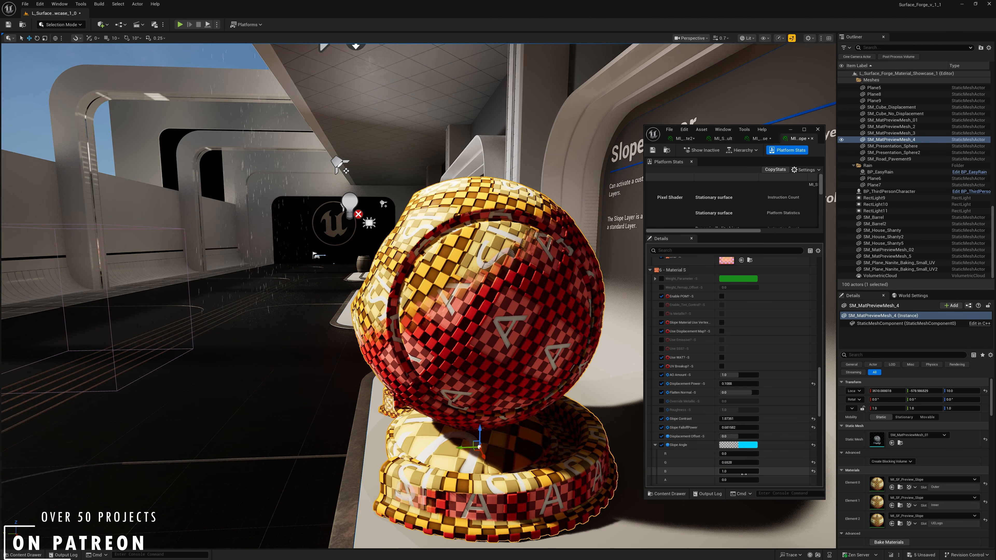
pyautogui.write('0')
pyautogui.press('Return')
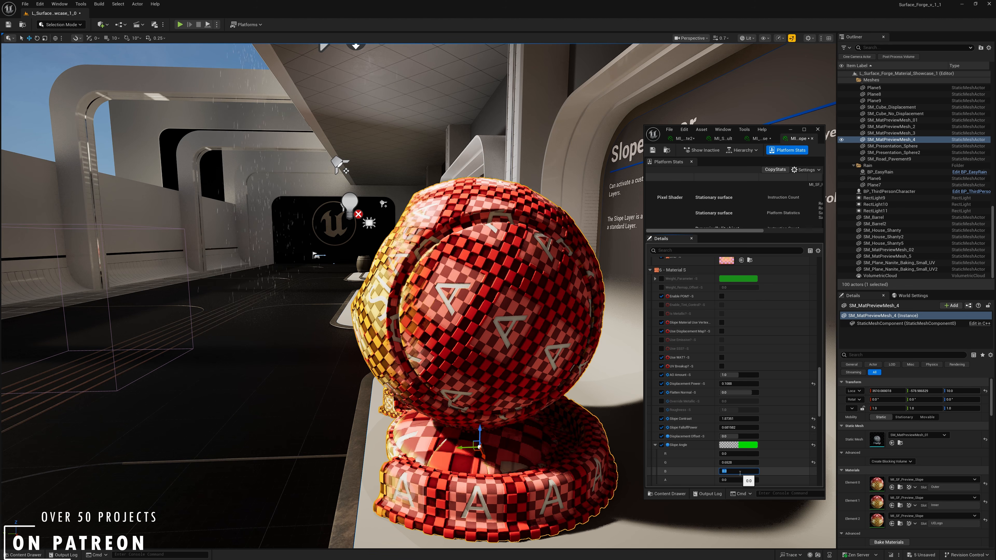
pyautogui.moveTo(353, 304); pyautogui.dragTo(415, 280, button='right')
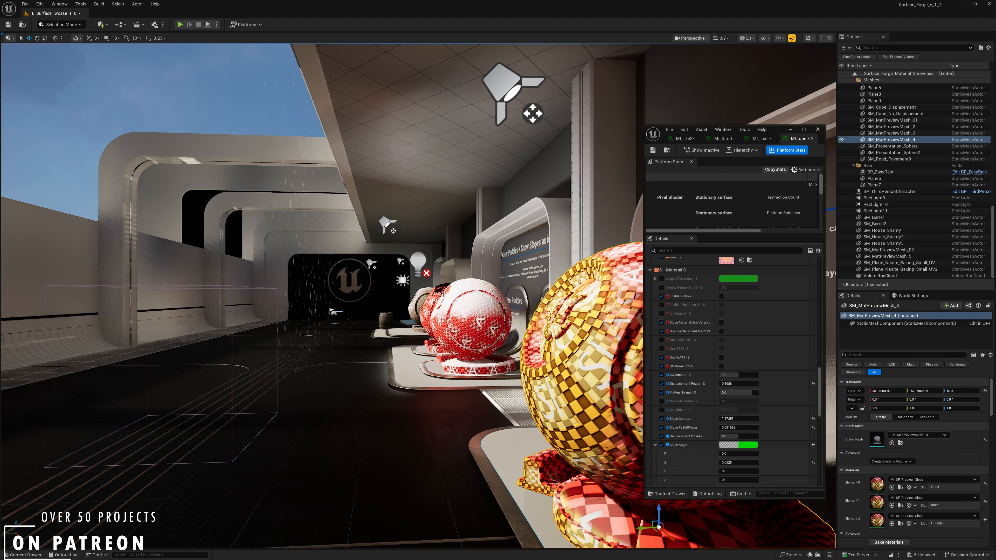
# Step: Raise the Slope Angle's R component above 2 and set its G component to 0, inspecting the ball's slope direction
pyautogui.moveTo(733, 454); pyautogui.dragTo(755, 454)
pyautogui.moveTo(552, 224); pyautogui.dragTo(678, 245, button='right')
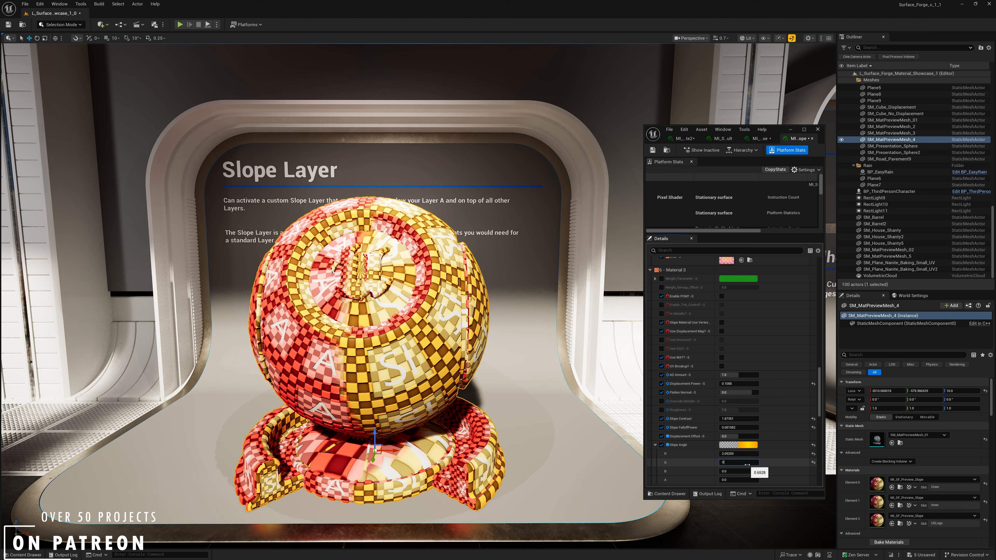
pyautogui.press('Return')
pyautogui.moveTo(426, 386); pyautogui.dragTo(470, 389, button='right')
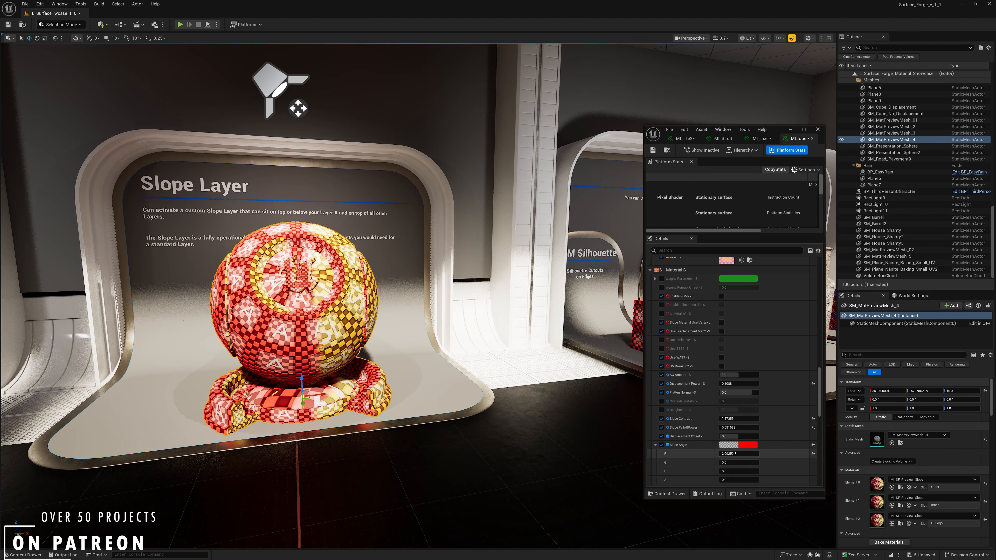
# Step: Try -2 for the Slope Angle's R component, inspect the ball from several sides, and reset R to 0
pyautogui.press('Return')
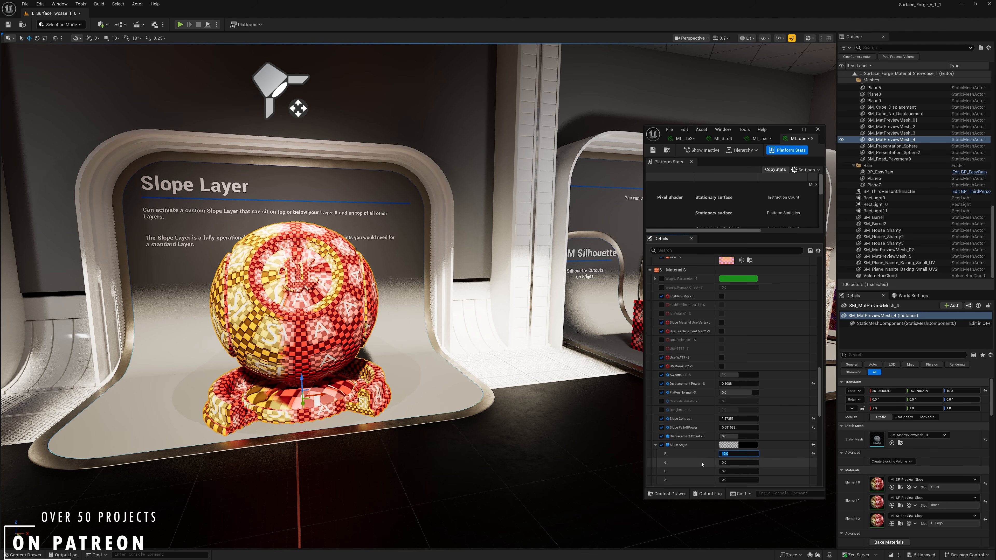
pyautogui.moveTo(355, 309); pyautogui.dragTo(328, 300, button='right')
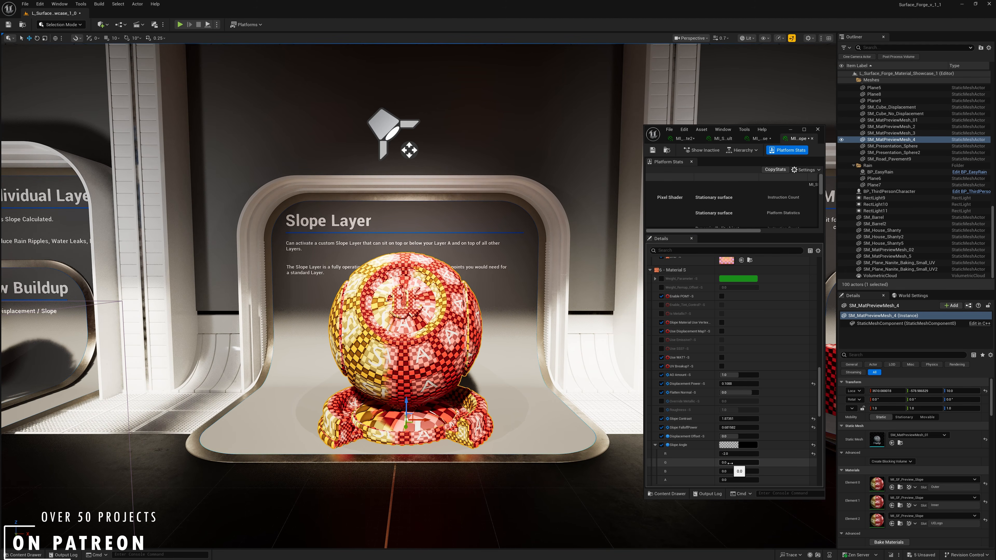
pyautogui.moveTo(521, 365); pyautogui.dragTo(455, 467, button='right')
pyautogui.press('d')
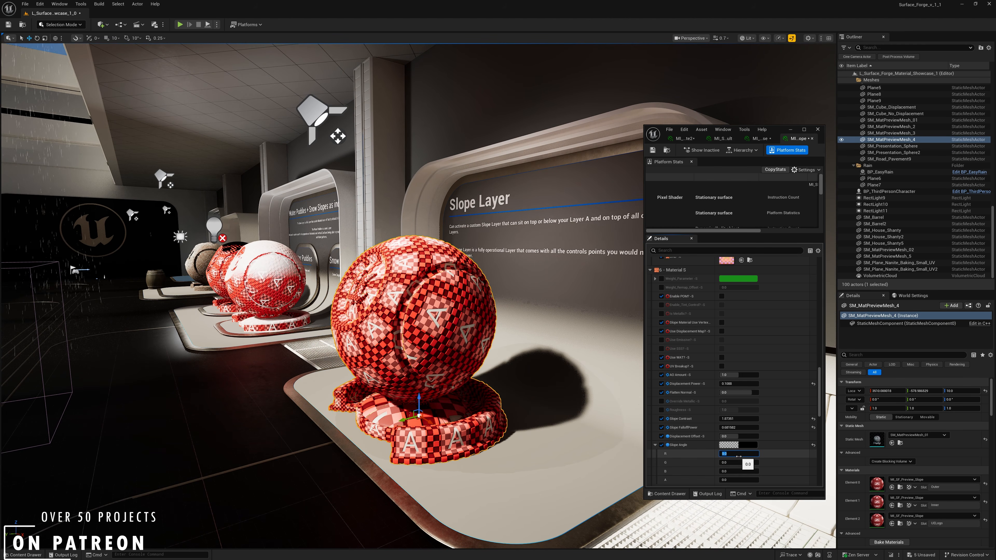
# Step: Lower the Slope Angle's B component to about -0.67 to move the slope layer to the ball's underside
pyautogui.moveTo(628, 473); pyautogui.dragTo(686, 473, button='right')
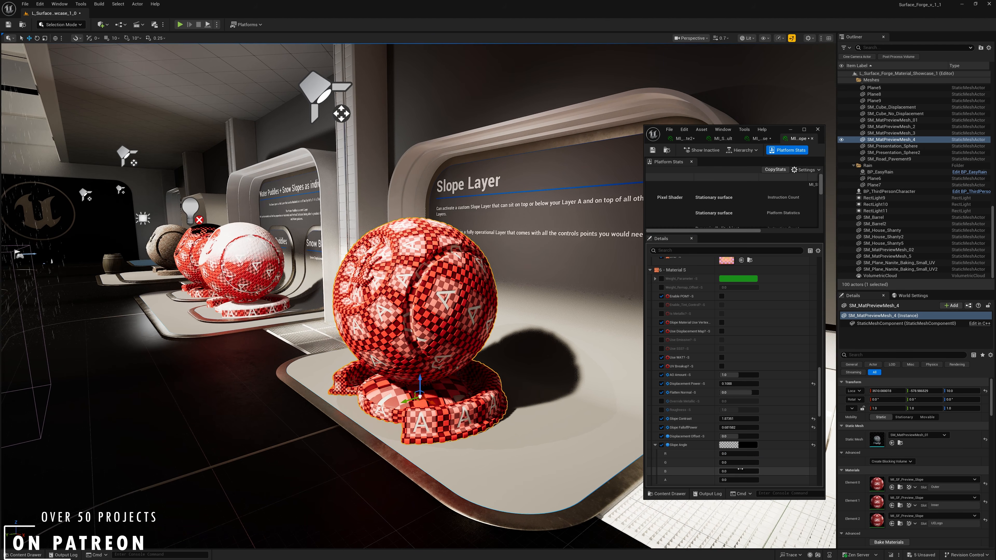
pyautogui.moveTo(739, 471); pyautogui.dragTo(718, 471)
pyautogui.moveTo(627, 473); pyautogui.dragTo(629, 450, button='right')
pyautogui.press('f')
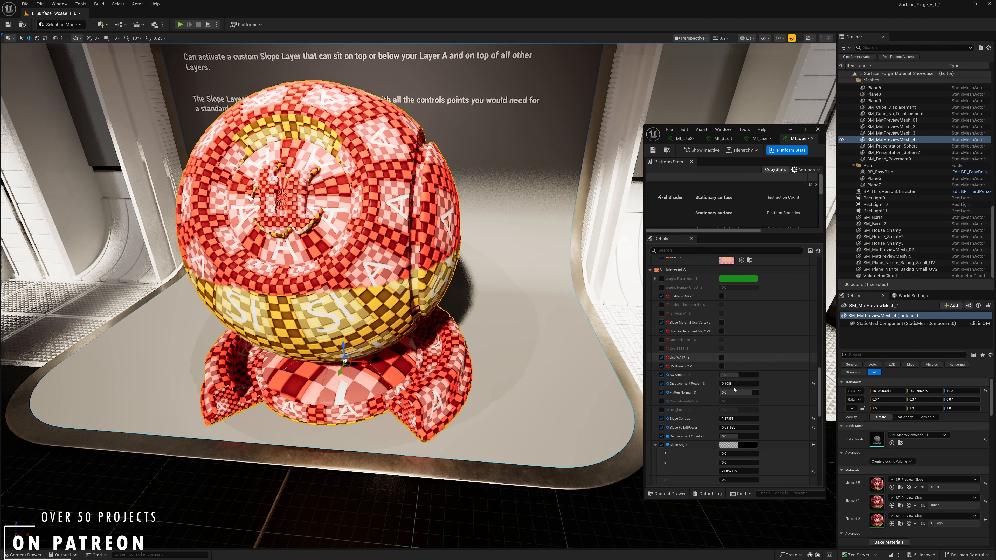
# Step: Review the Material S parameters, from the weight and displacement settings to the slope, tiling and texture entries
pyautogui.scroll(2, 733, 415)
pyautogui.scroll(-2, 733, 415)
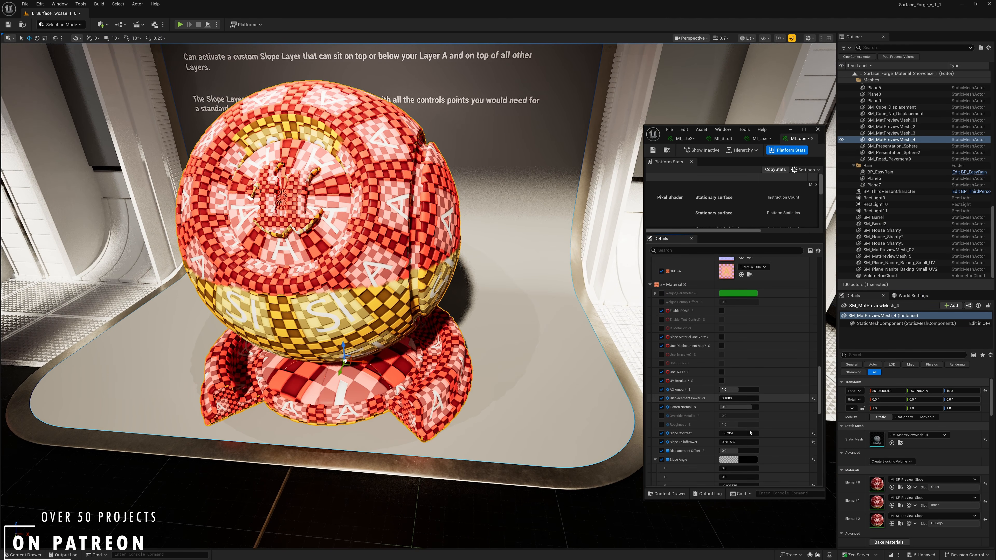
pyautogui.moveTo(490, 330); pyautogui.dragTo(466, 329, button='right')
pyautogui.scroll(-3, 698, 389)
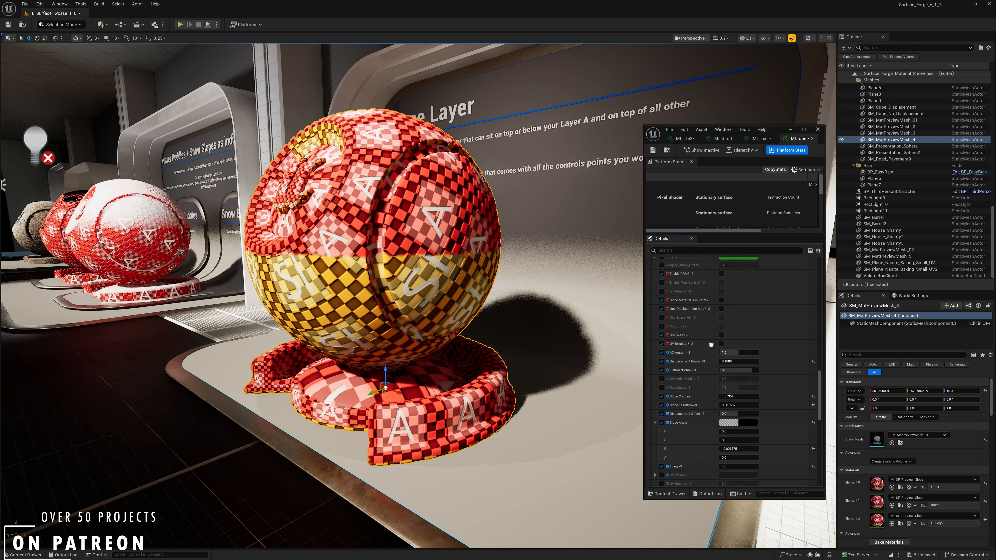
pyautogui.scroll(-4, 698, 389)
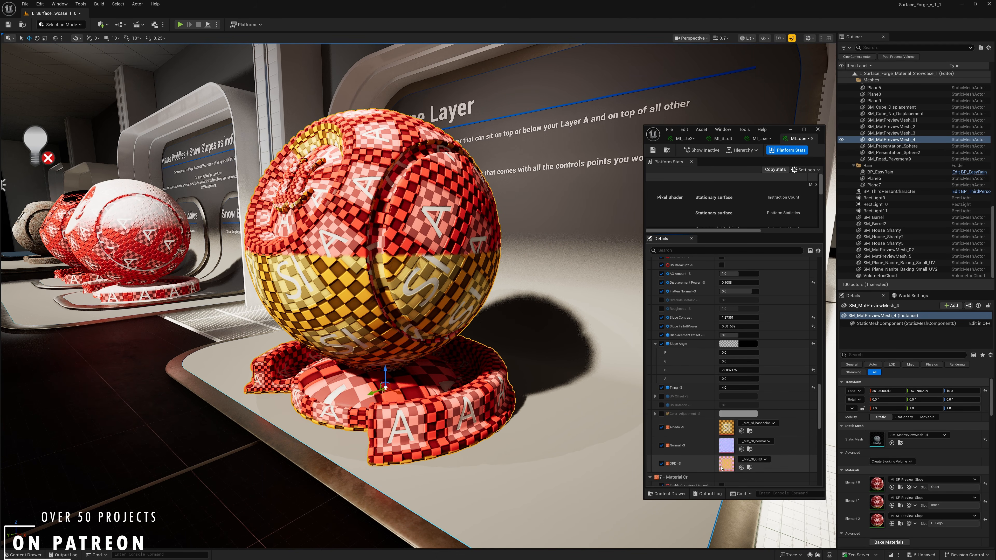
pyautogui.scroll(3, 693, 399)
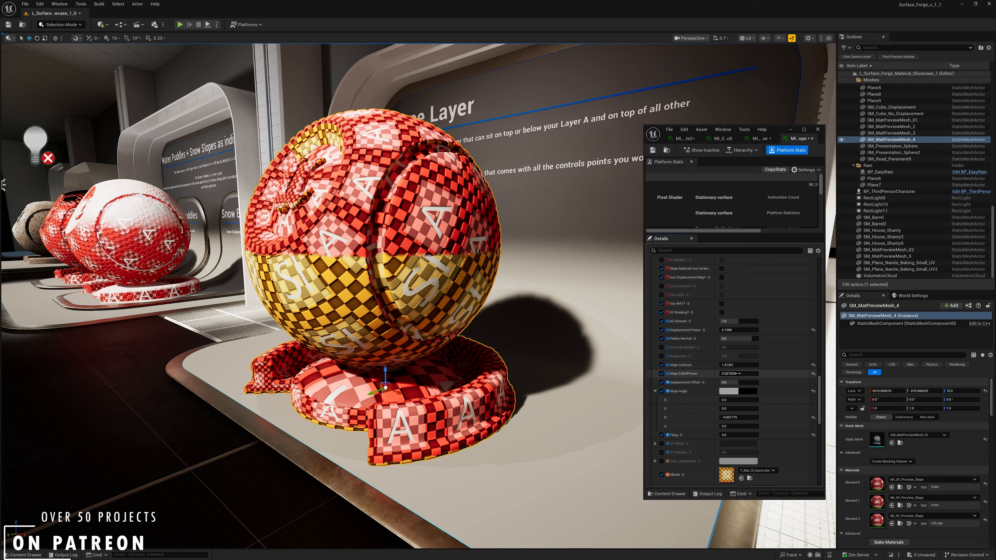
pyautogui.scroll(2, 690, 404)
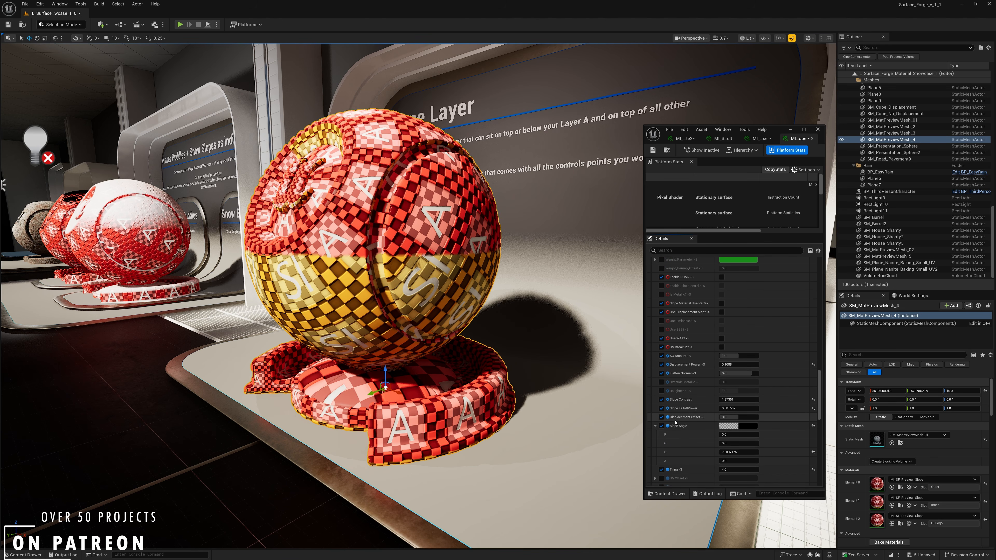
pyautogui.scroll(1, 689, 419)
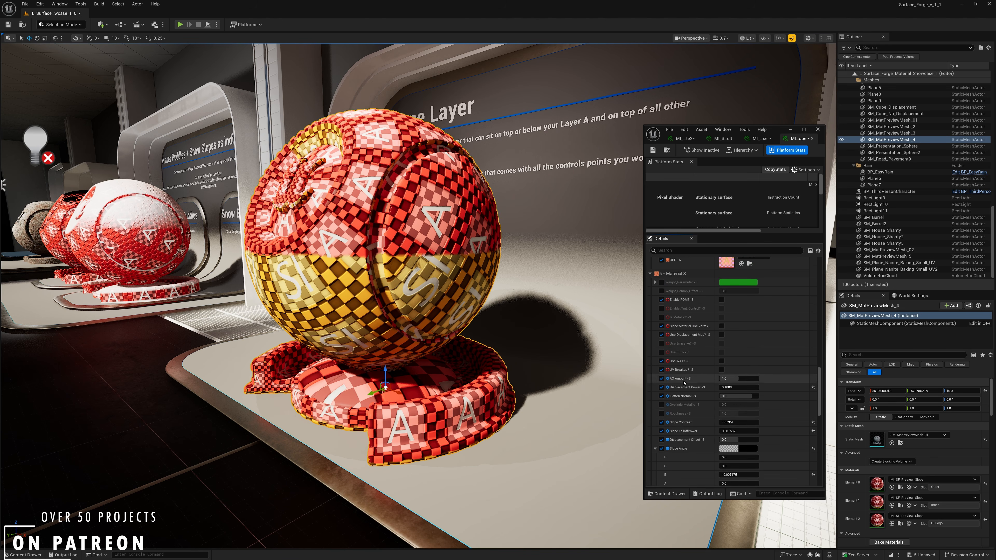
pyautogui.scroll(-2, 684, 415)
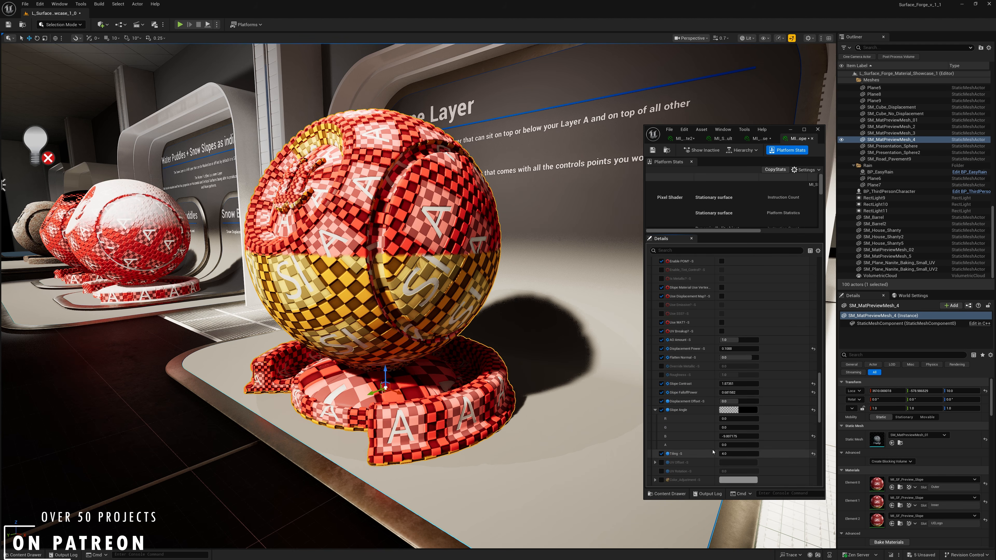
pyautogui.scroll(3, 681, 414)
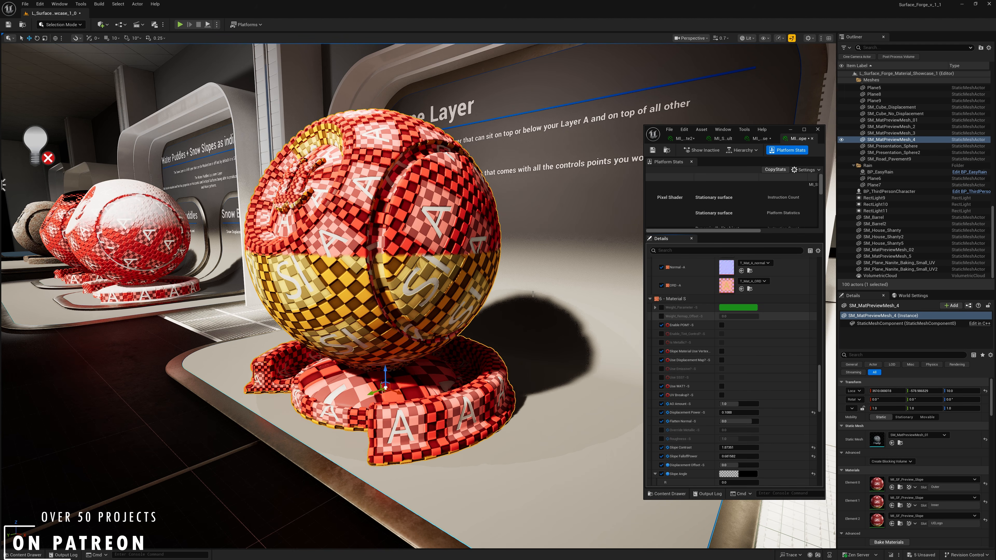
# Step: Enable and expand Material S's Weight_Parameter, try changing its Target_High value with the ball in close-up, and undo that change
pyautogui.press('w')
pyautogui.moveTo(533, 294); pyautogui.dragTo(512, 272, button='right')
pyautogui.scroll(-1, 511, 273)
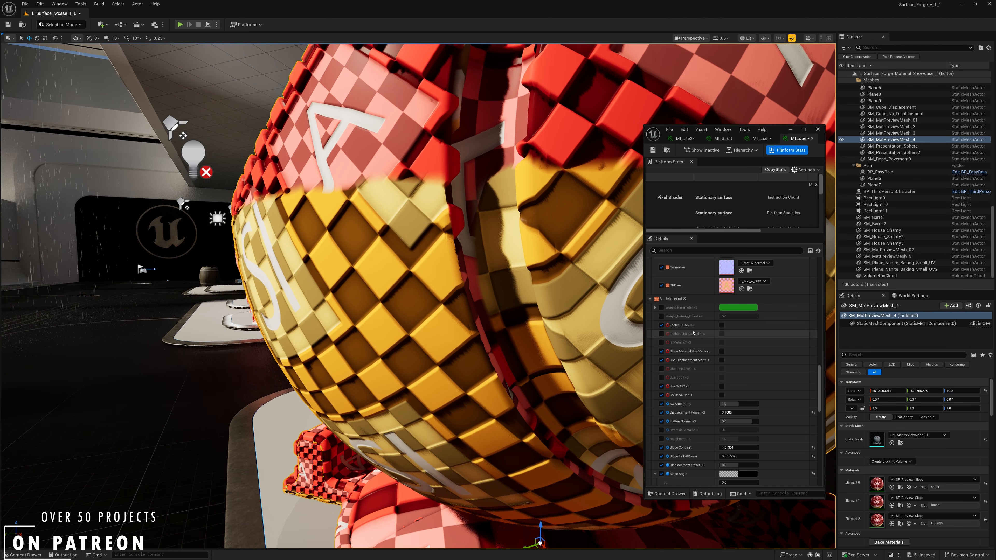
pyautogui.click(656, 308)
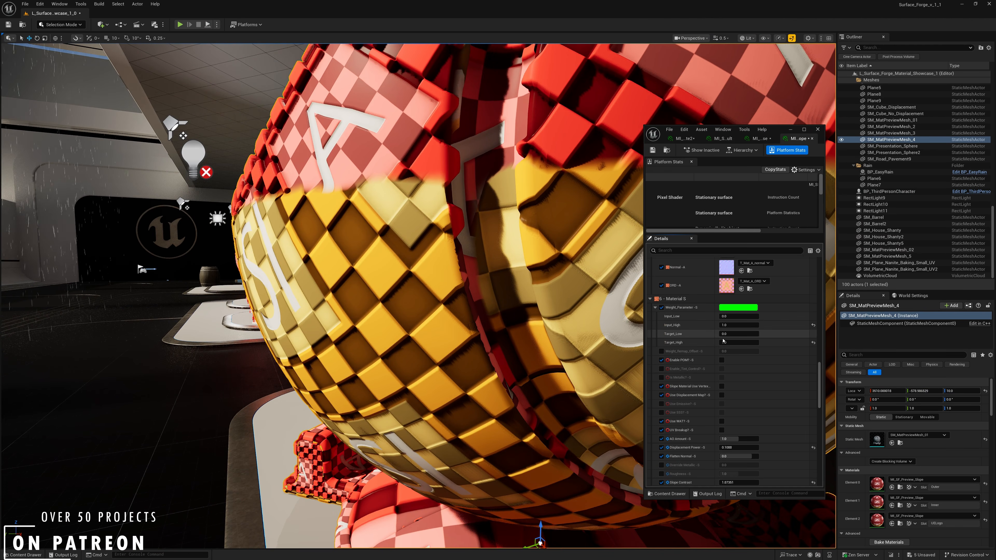
pyautogui.moveTo(739, 343); pyautogui.dragTo(722, 343)
pyautogui.hotkey('ctrl', 'z')
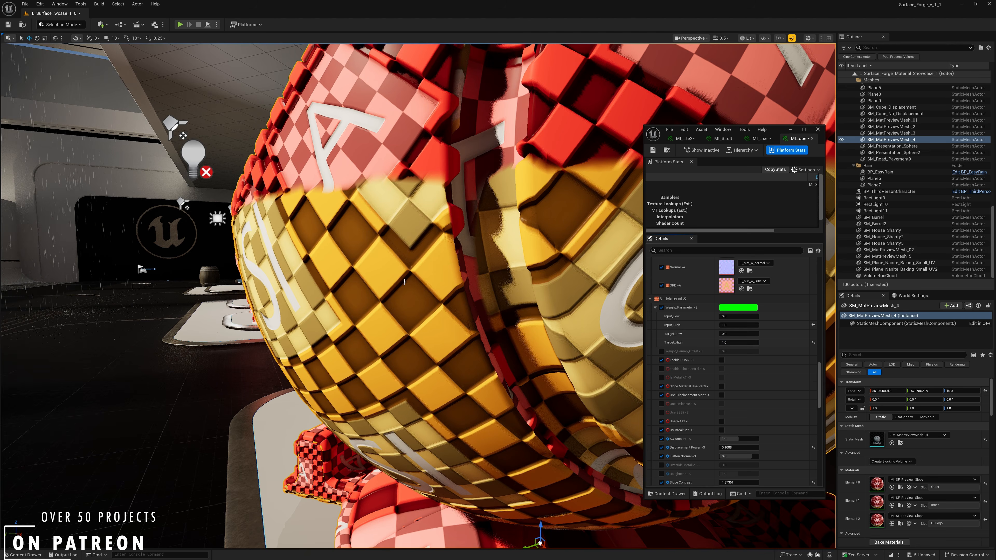
# Step: Set Material S's Displacement Power to 1 while viewing the layer edge on the ball up close
pyautogui.moveTo(404, 283); pyautogui.dragTo(386, 265, button='right')
pyautogui.press('s')
pyautogui.scroll(-1, 404, 282)
pyautogui.press('w')
pyautogui.press('a')
pyautogui.press('w')
pyautogui.scroll(-2, 705, 333)
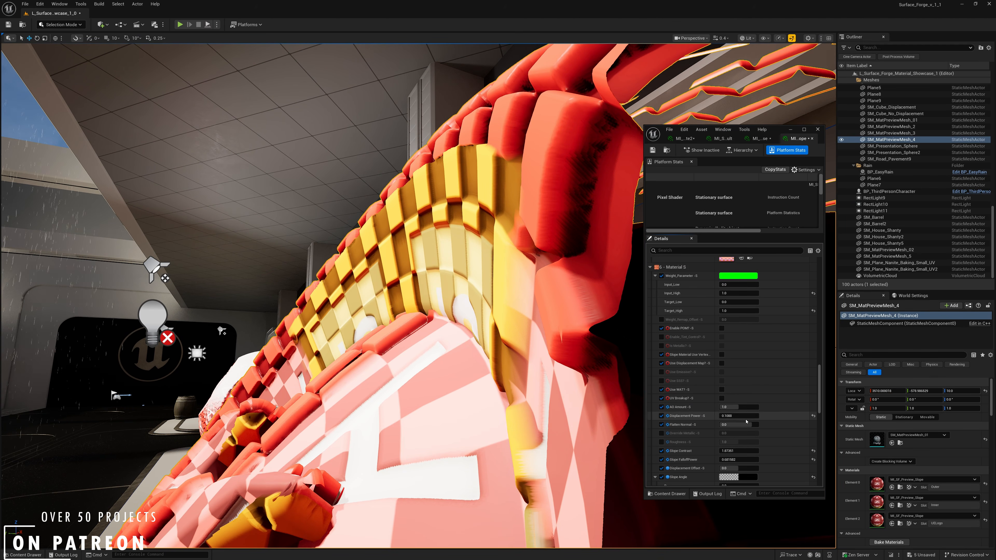
pyautogui.write('1')
pyautogui.press('Return')
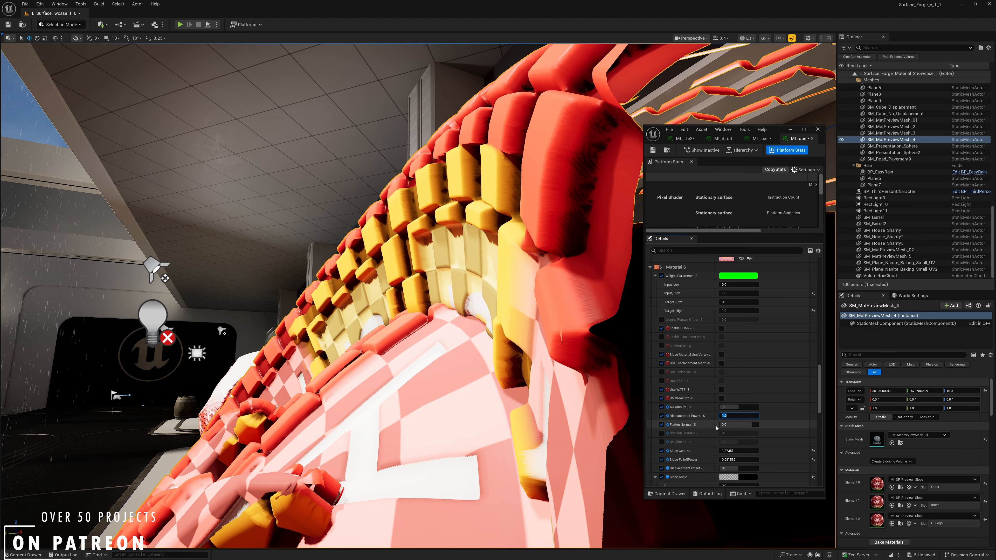
# Step: Widen the parameter name column and lower the Material S weight's Target_Low slightly below 0
pyautogui.moveTo(719, 425); pyautogui.dragTo(747, 425)
pyautogui.scroll(2, 697, 423)
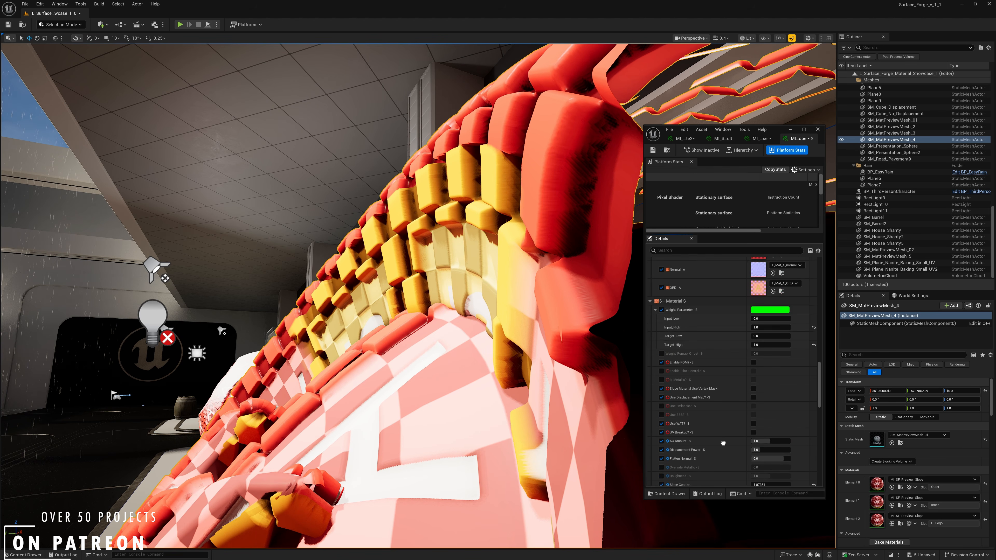
pyautogui.moveTo(768, 348)
pyautogui.mouseDown()
pyautogui.moveTo(789, 339)
pyautogui.moveTo(776, 339)
pyautogui.mouseUp()
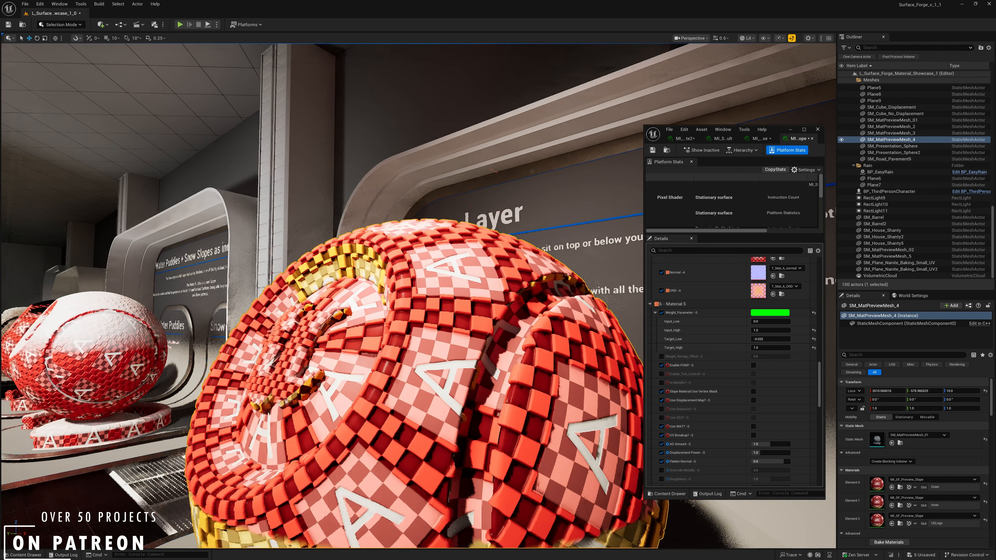
# Step: Inspect the ball's slope layer displacement from several sides and distances
pyautogui.press('s')
pyautogui.scroll(1, 419, 295)
pyautogui.moveTo(418, 296); pyautogui.dragTo(589, 377, button='right')
pyautogui.press('d')
pyautogui.press('w')
pyautogui.press('a')
pyautogui.press('s')
pyautogui.press('w')
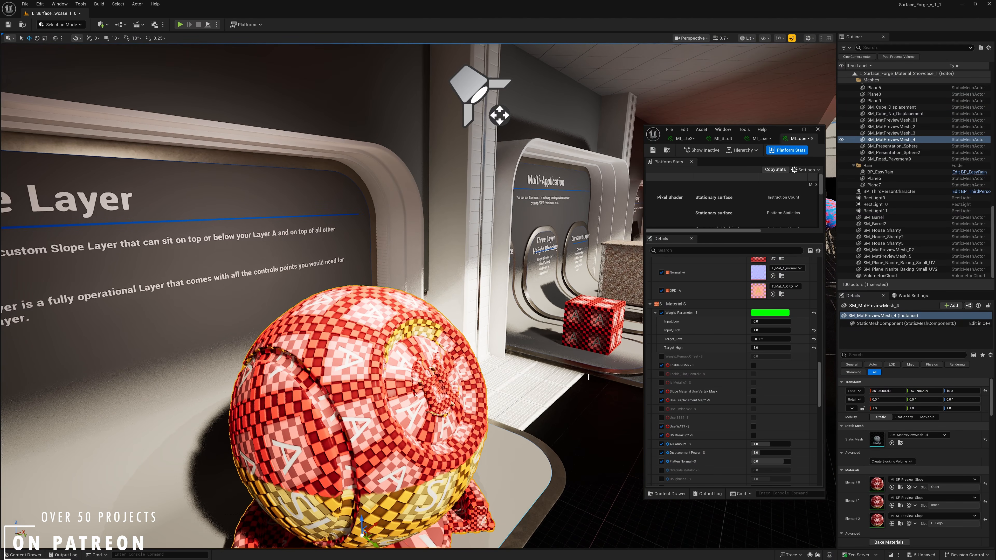
# Step: Tour the rest of the showcase level, past the brick wall and toward the Multi-Application and Triplanar displays
pyautogui.scroll(2, 749, 371)
pyautogui.press('s')
pyautogui.moveTo(423, 296); pyautogui.dragTo(419, 347, button='right')
pyautogui.press('w')
pyautogui.moveTo(455, 261); pyautogui.dragTo(506, 165, button='right')
pyautogui.press('s')
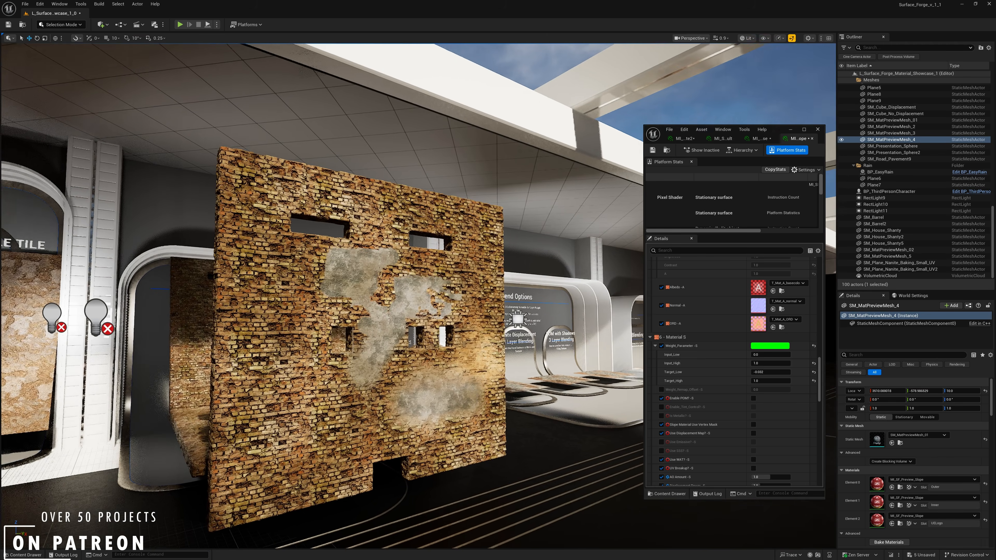
pyautogui.press('w')
pyautogui.moveTo(506, 164); pyautogui.dragTo(225, 177, button='right')
pyautogui.press('d')
pyautogui.press('s')
pyautogui.press('a')
pyautogui.press('w')
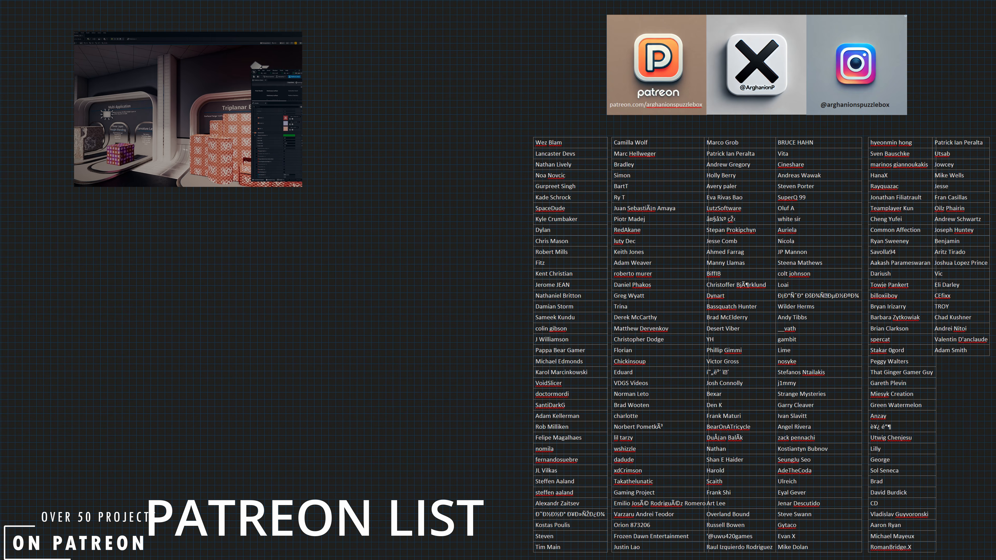